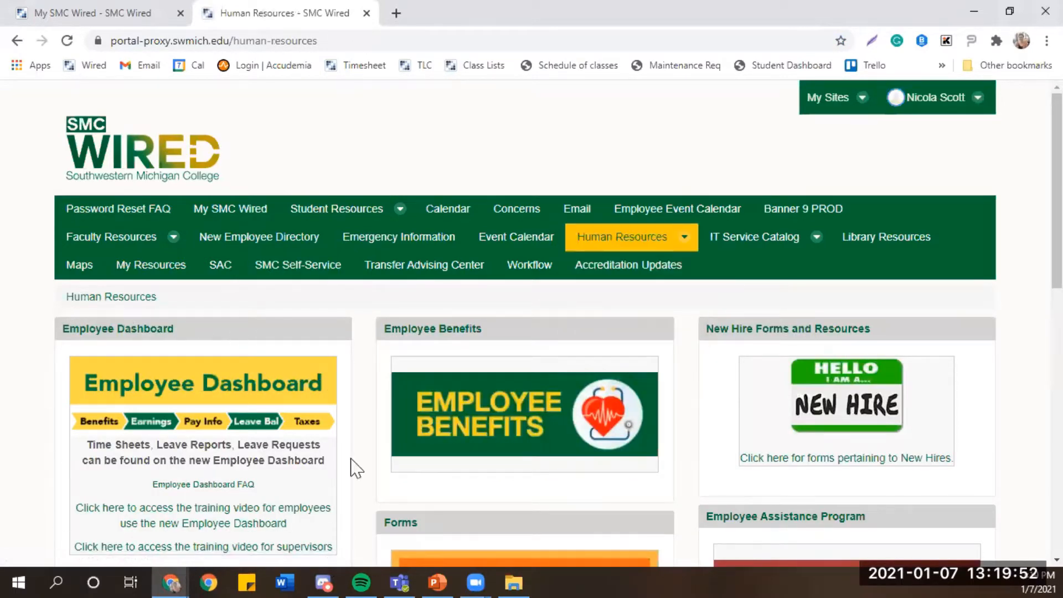
Step: Open the Employee Dashboard from the Human Resources links of the college portal
scroll(341, 381, down, 1)
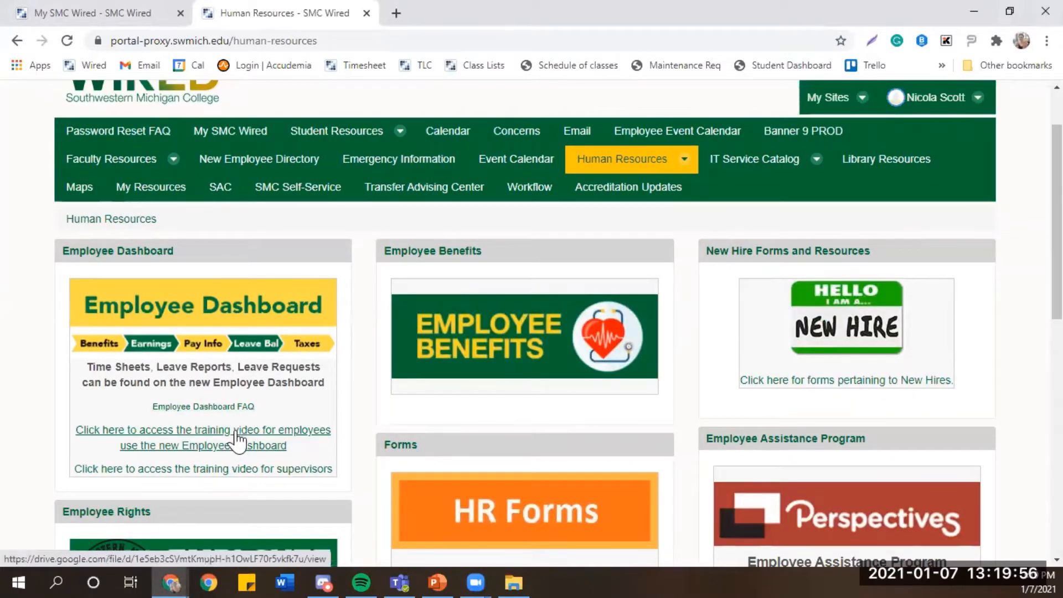
mouse_move(690, 169)
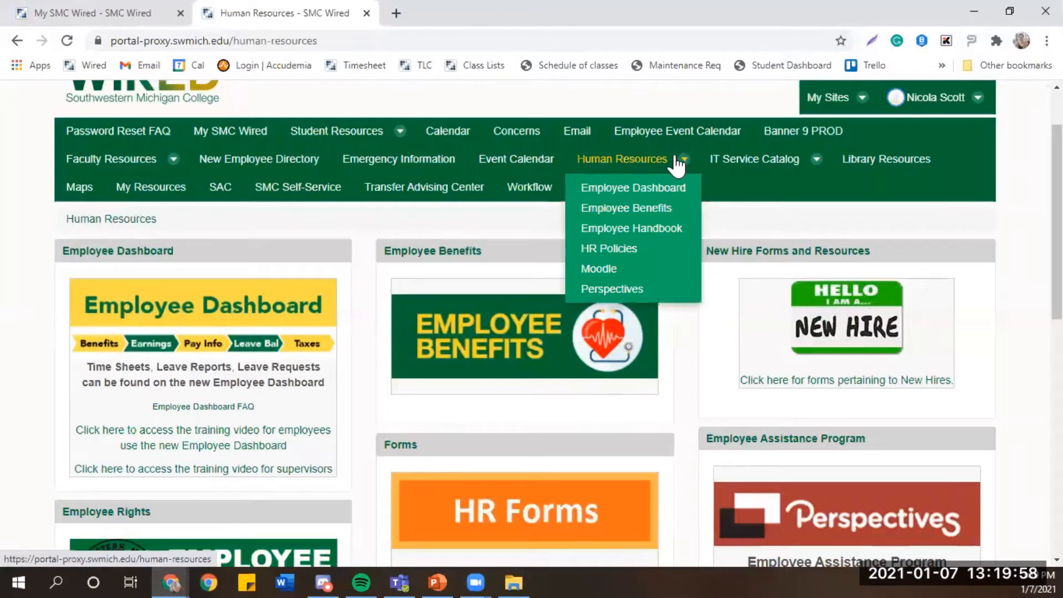
mouse_move(391, 135)
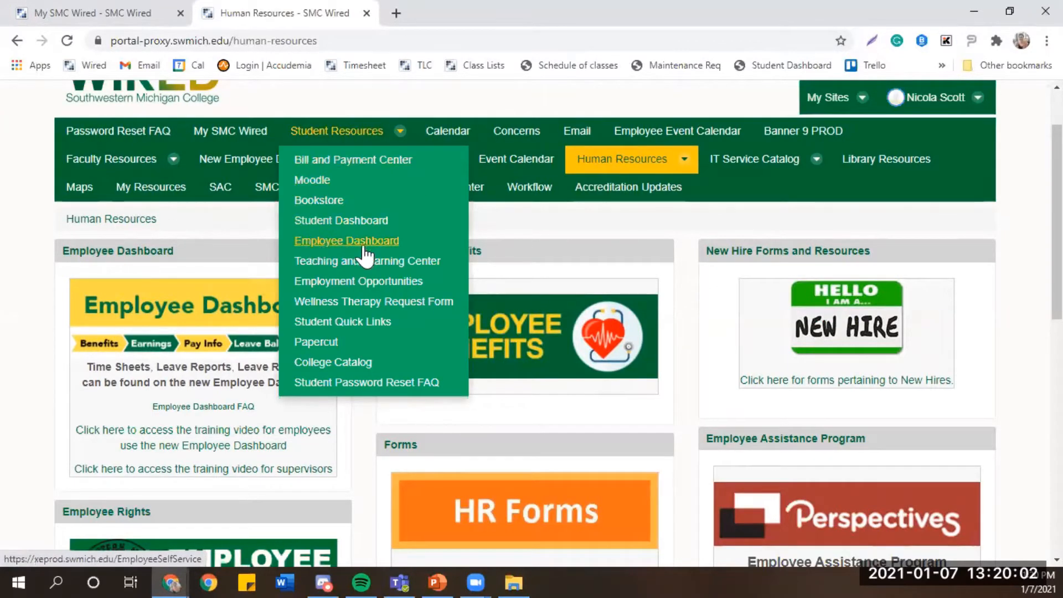
mouse_move(637, 162)
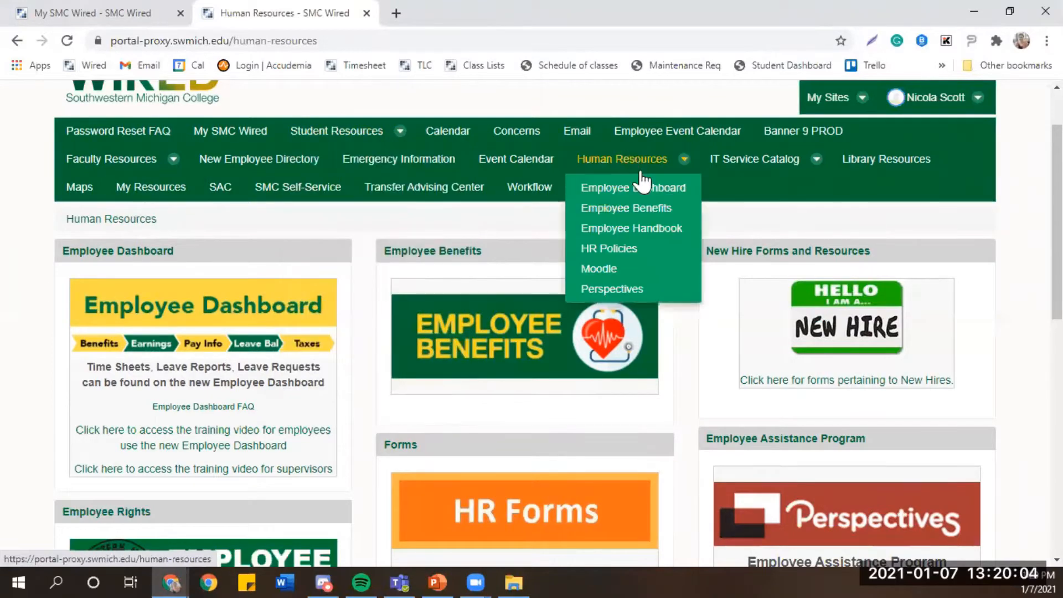
click(641, 188)
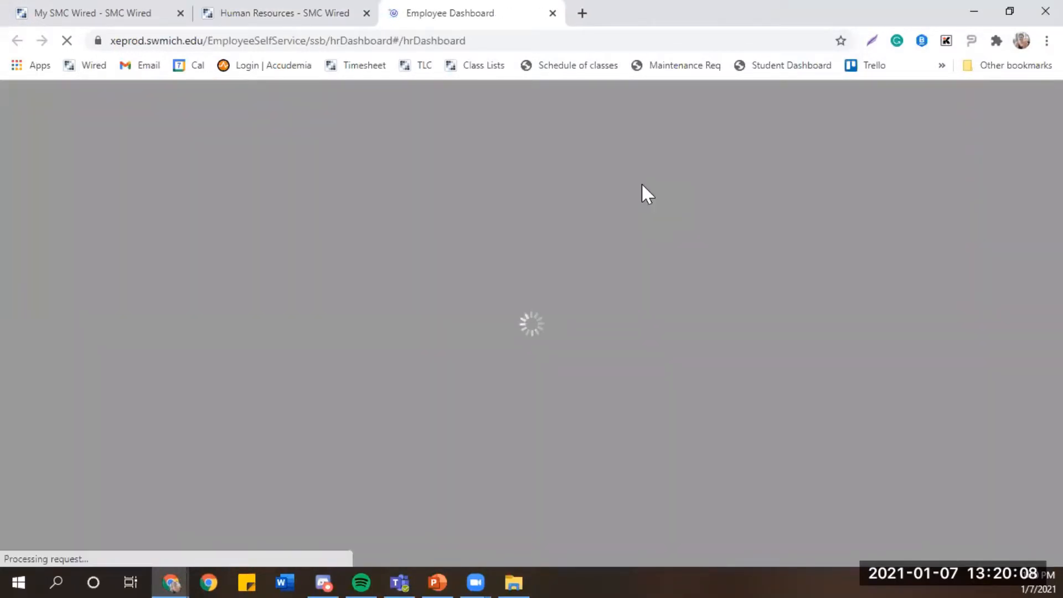
Step: Look over the Employee Dashboard and open its time entry page
scroll(634, 374, down, 3)
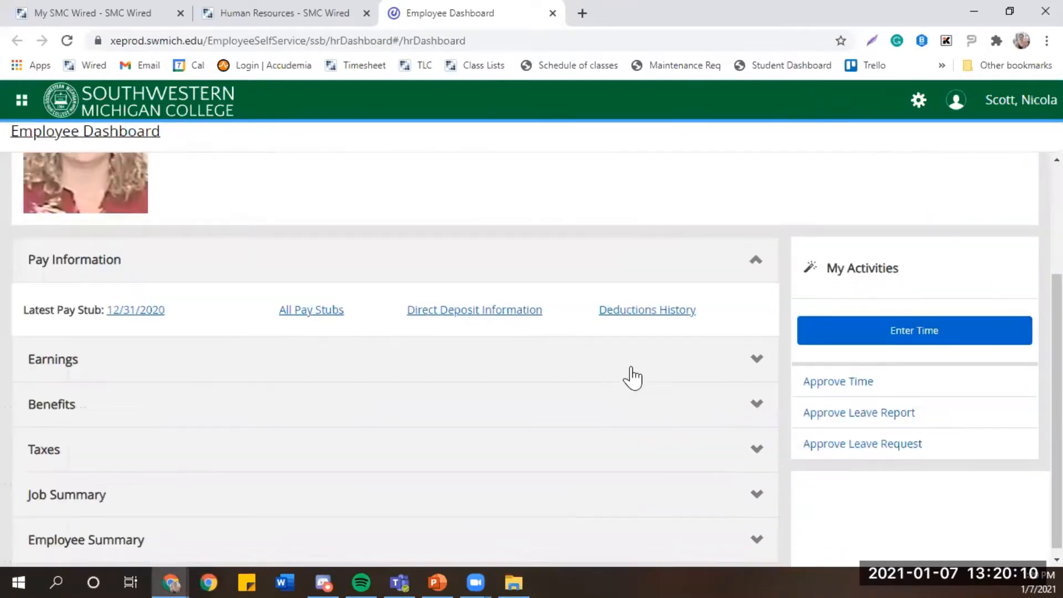
scroll(617, 385, up, 3)
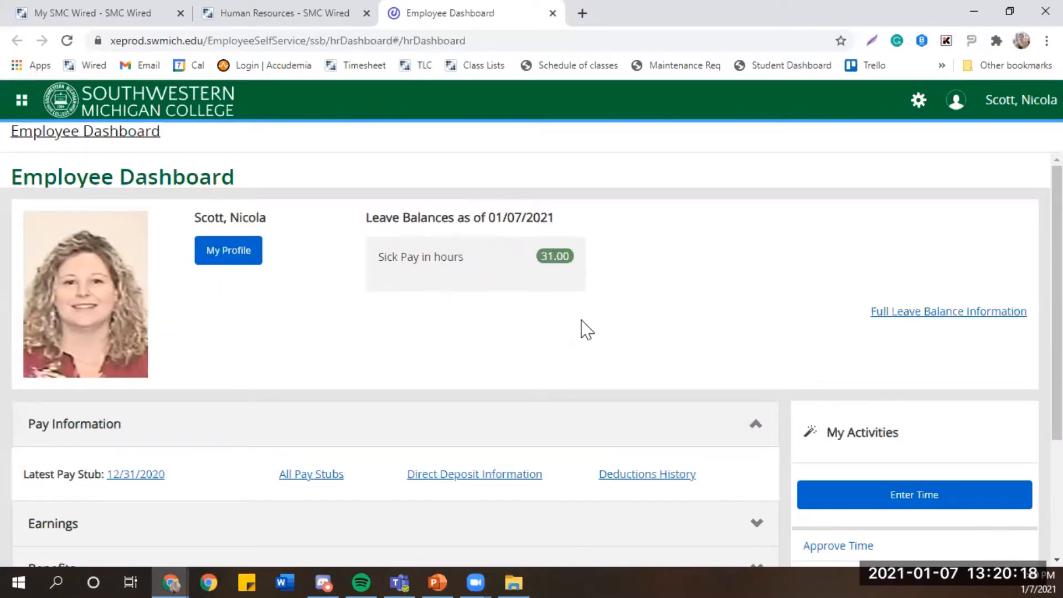
scroll(313, 365, down, 3)
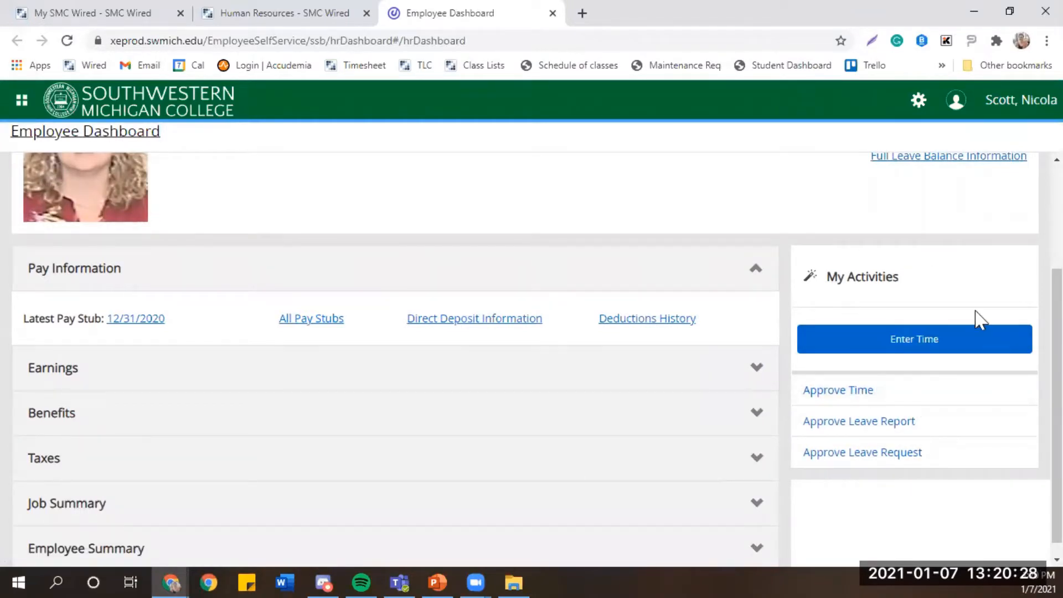
click(928, 351)
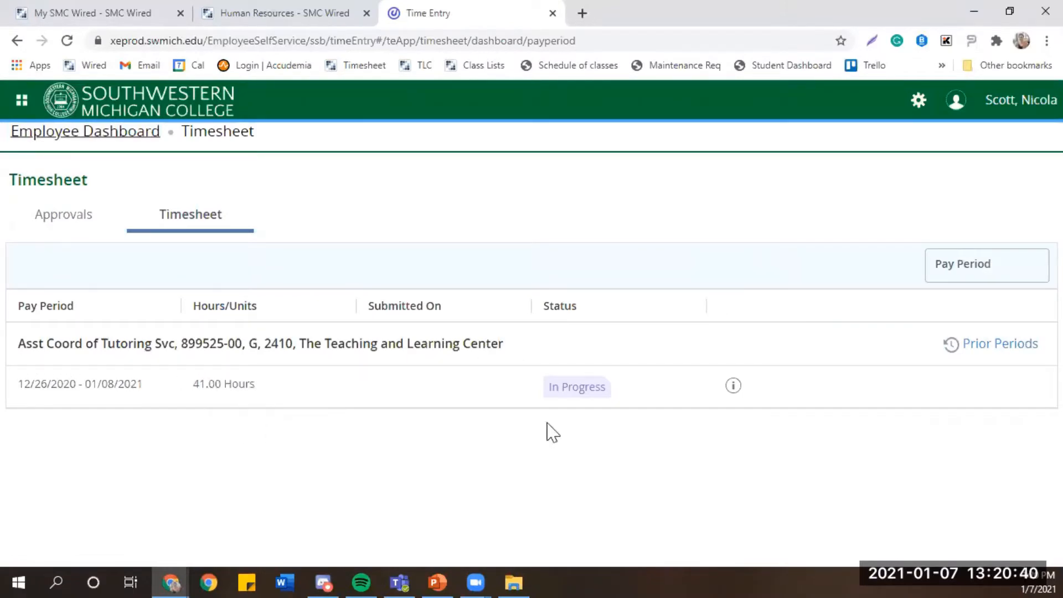
Step: Check the approvers of the 12/26/2020 - 01/08/2021 timesheet and open that in-progress timesheet
click(734, 388)
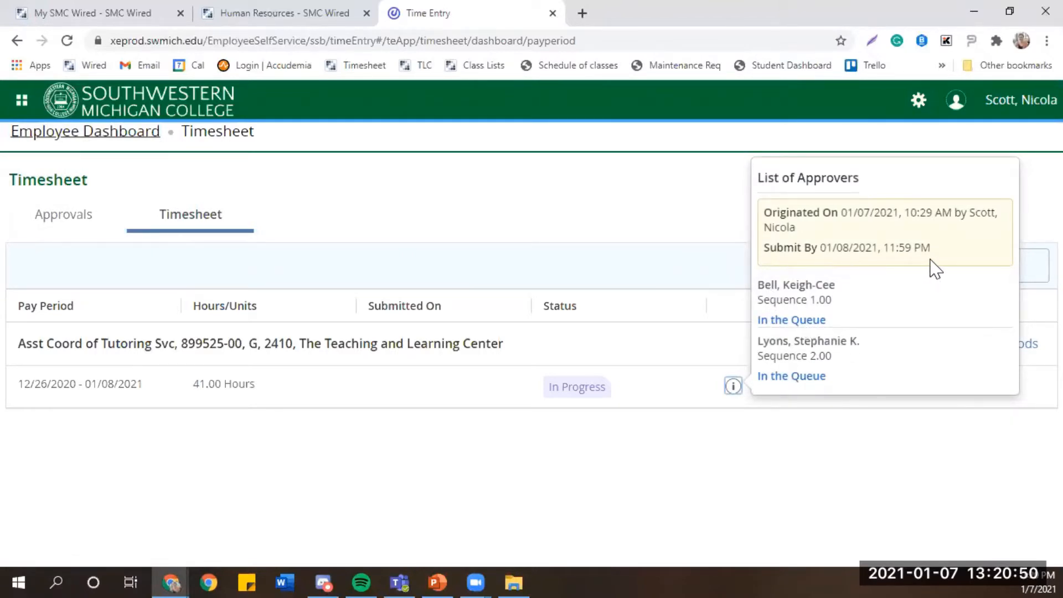
click(591, 390)
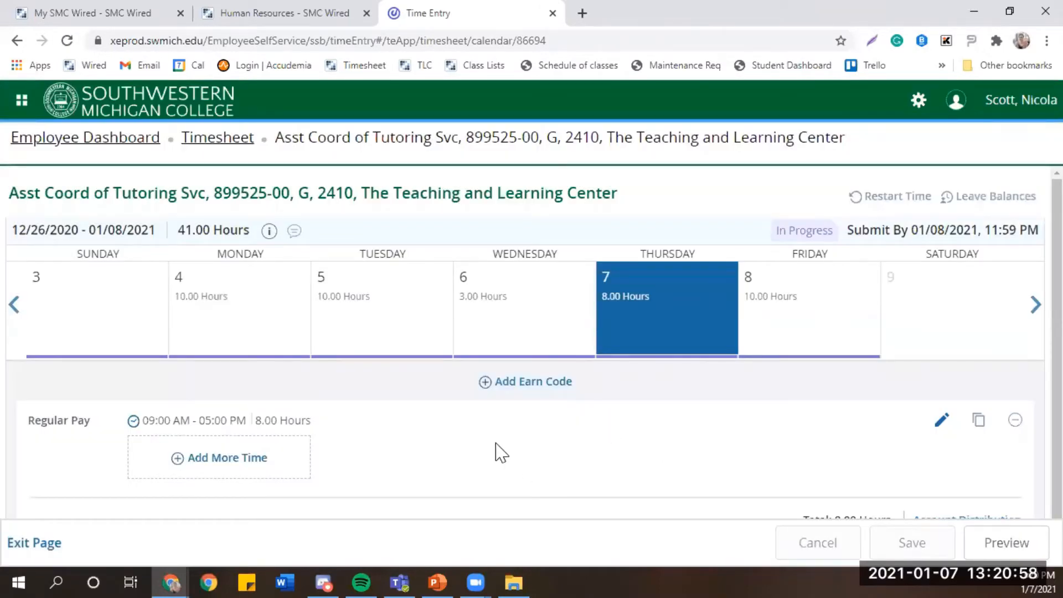
Step: Restart the timesheet to remove all previously entered time and comments for this pay period
scroll(485, 443, down, 1)
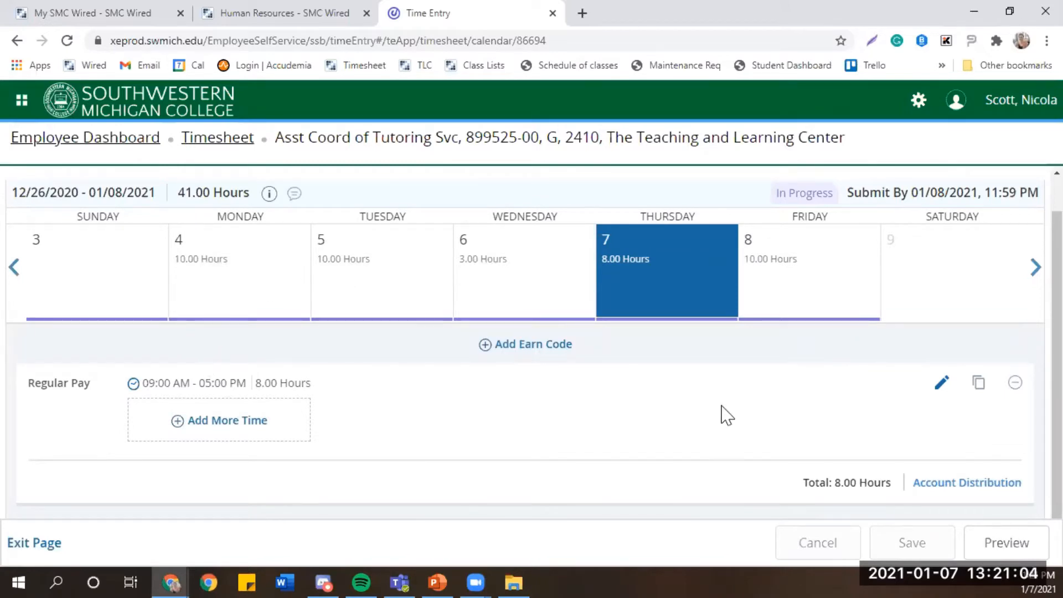
scroll(862, 294, up, 1)
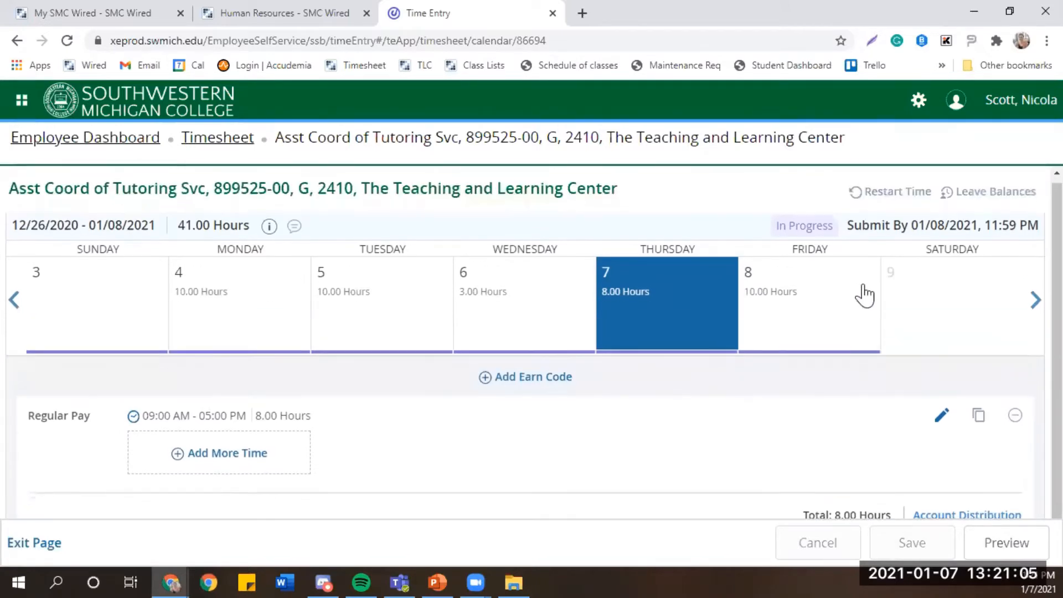
click(899, 197)
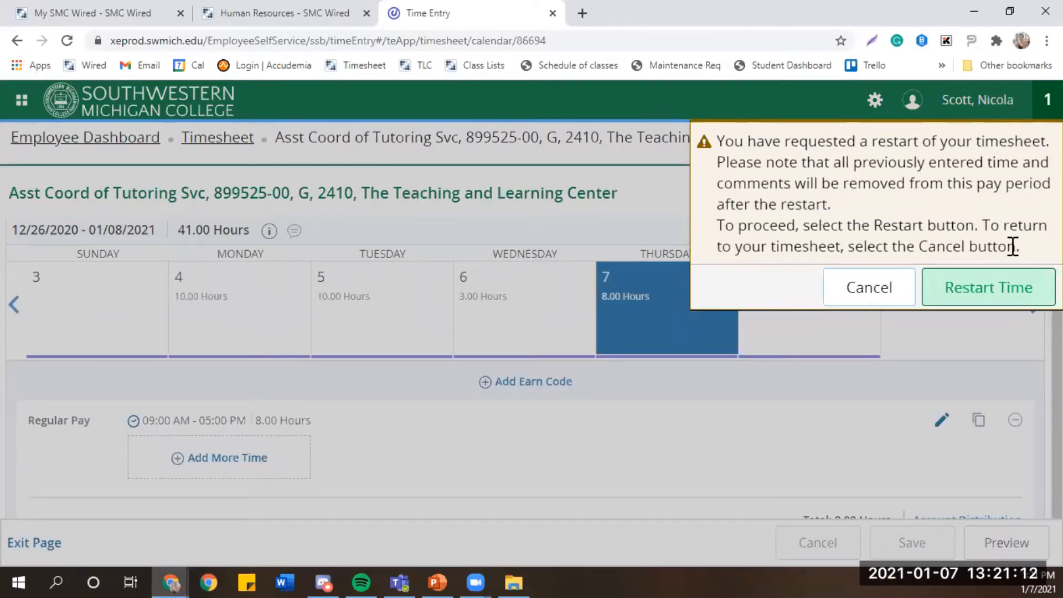
click(1022, 293)
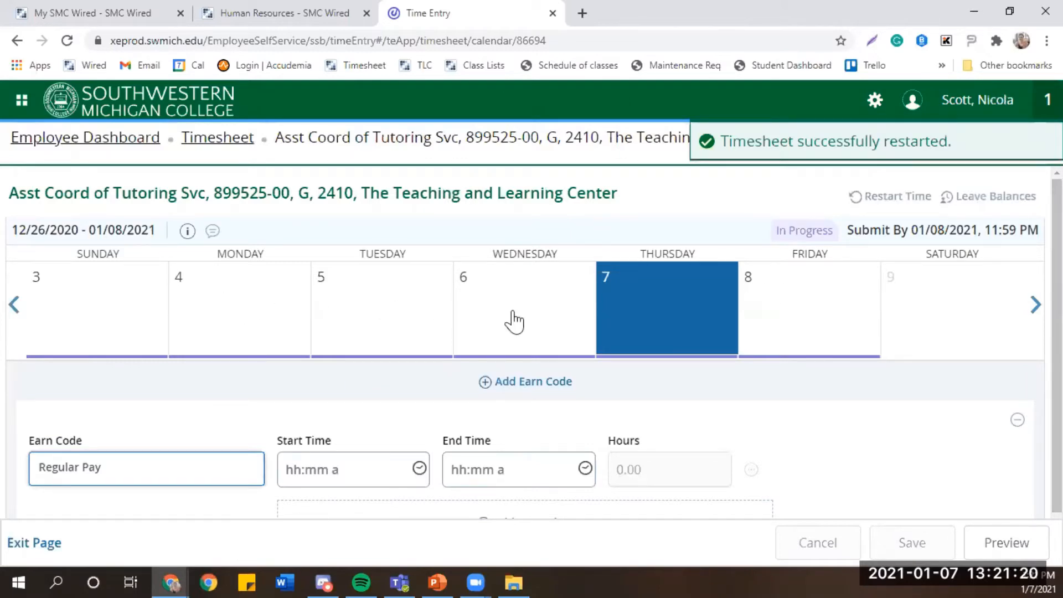
Step: For Monday the 4th, choose the Regular Pay earn code and set the start time to 08:00 AM
click(251, 306)
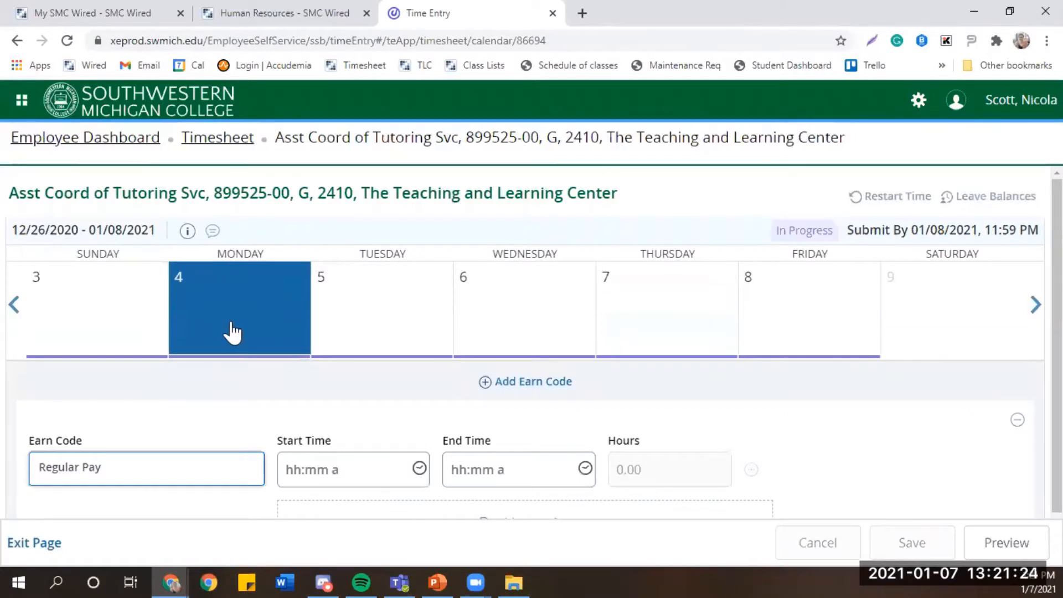
click(178, 475)
scroll(178, 475, down, 1)
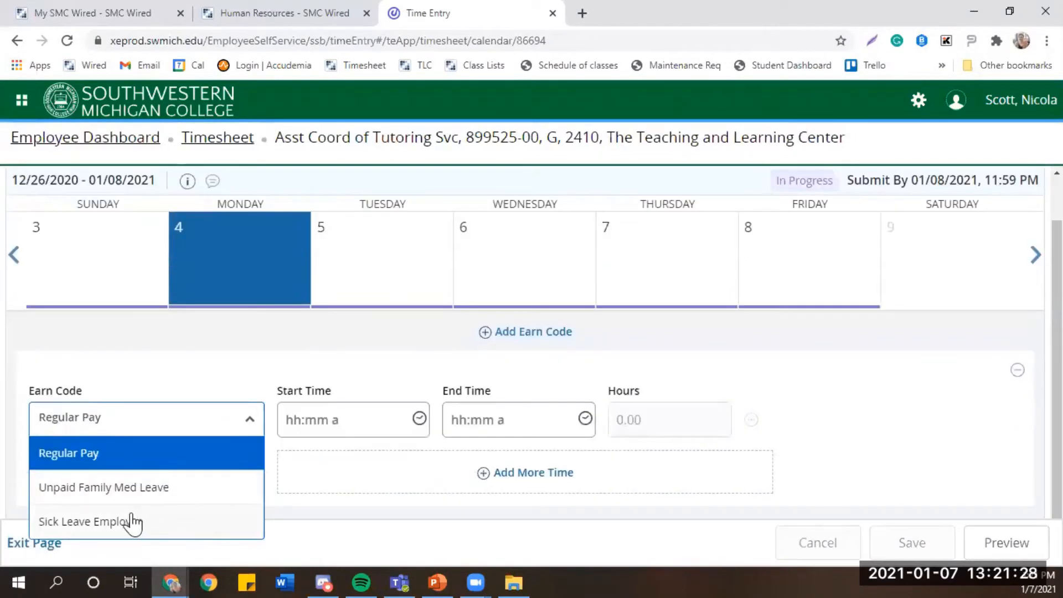
click(93, 455)
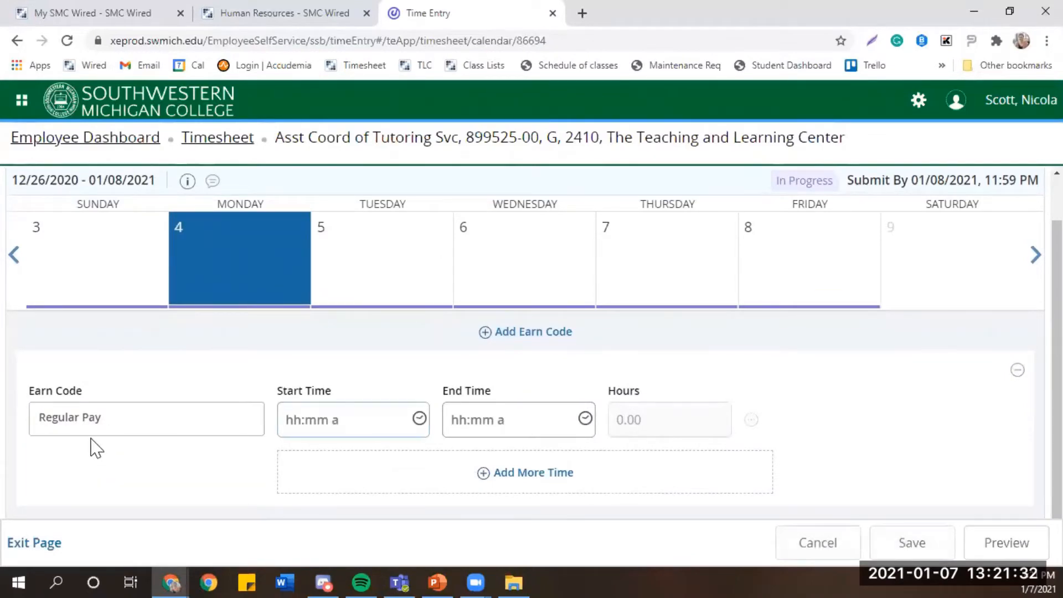
click(420, 421)
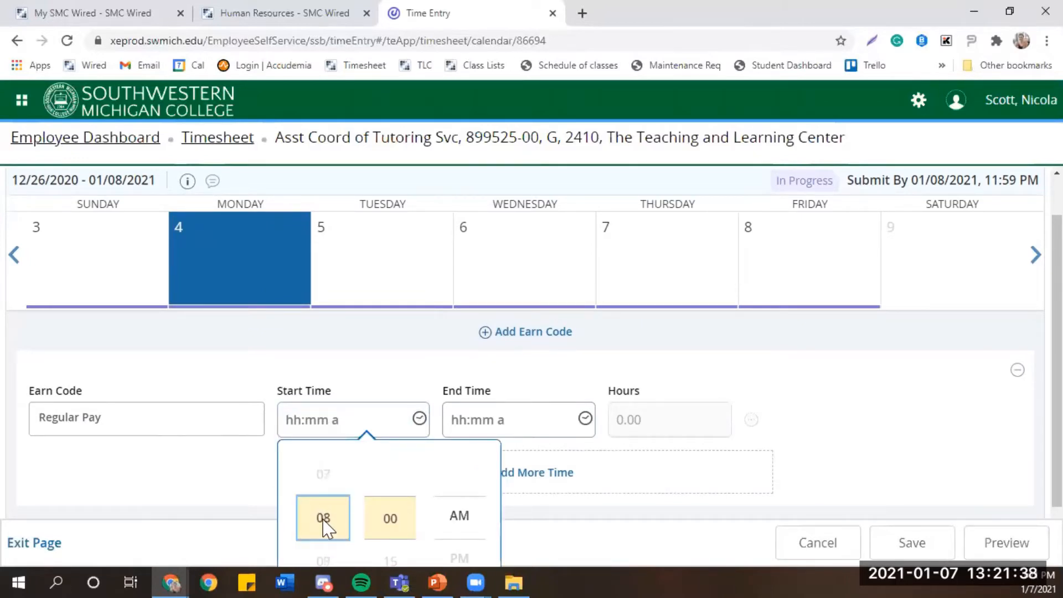
click(465, 524)
scroll(467, 526, down, 1)
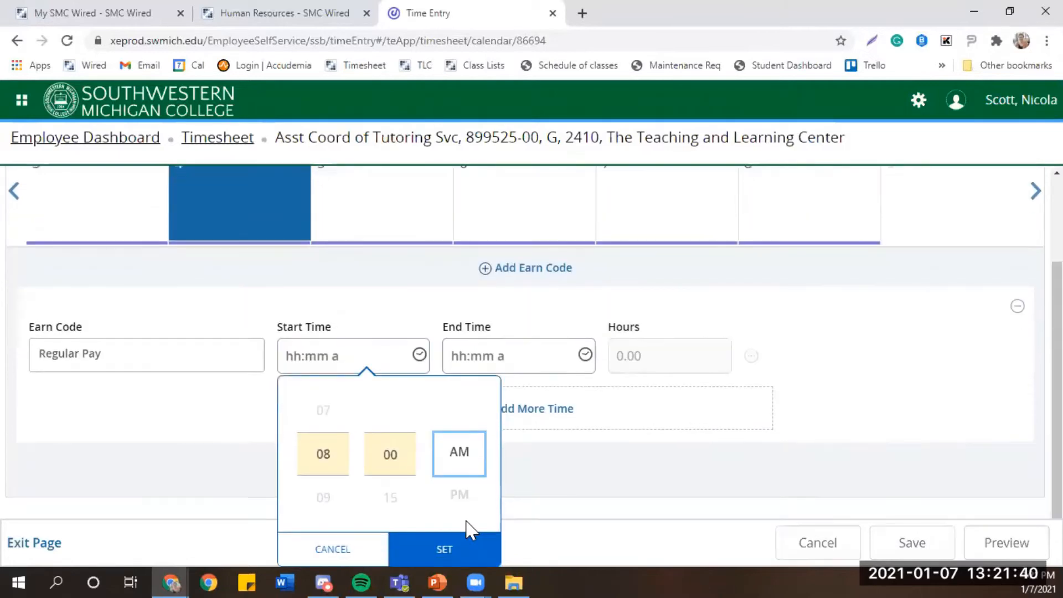
click(467, 561)
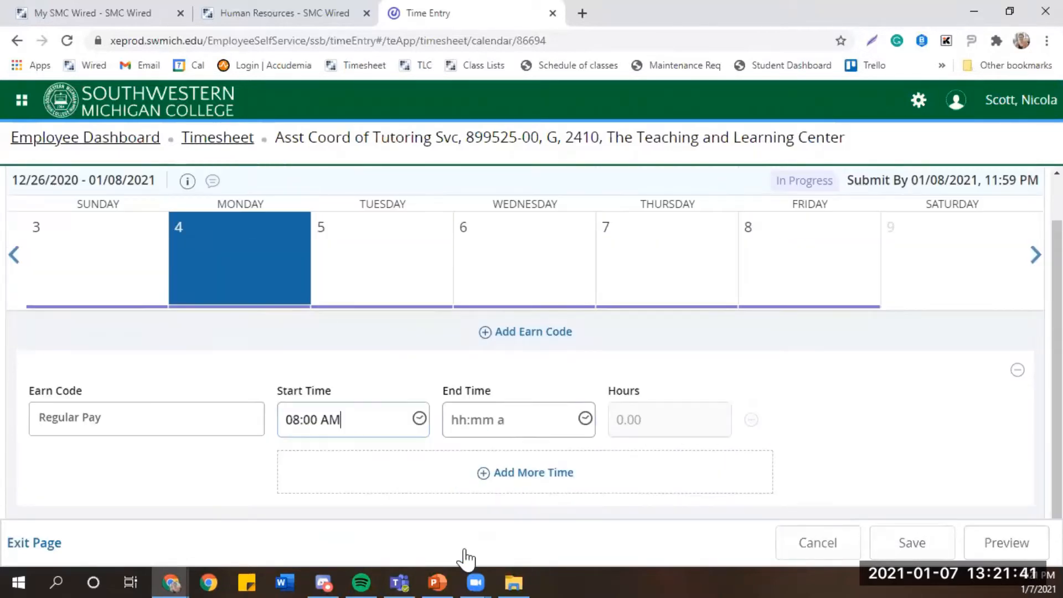
Step: Set the end time of Monday's Regular Pay entry to 03:00 PM and save the timesheet
click(585, 419)
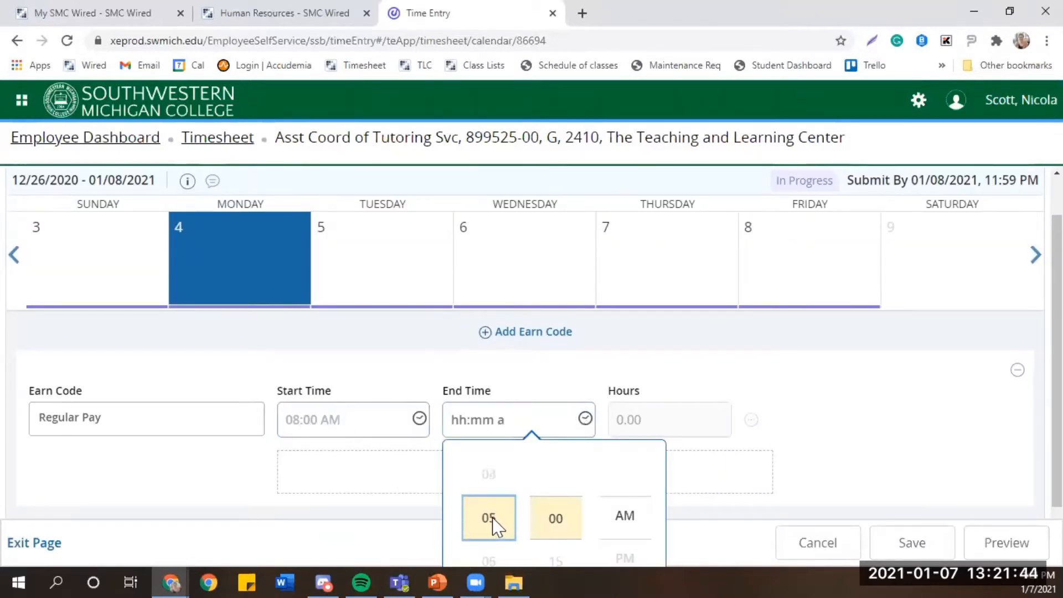
click(626, 521)
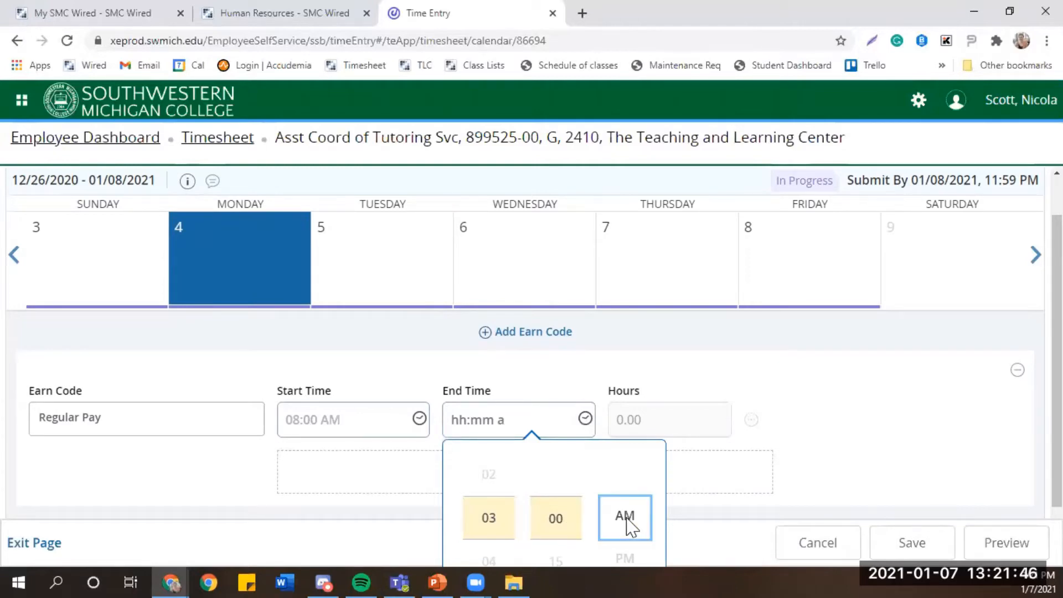
scroll(629, 526, down, 1)
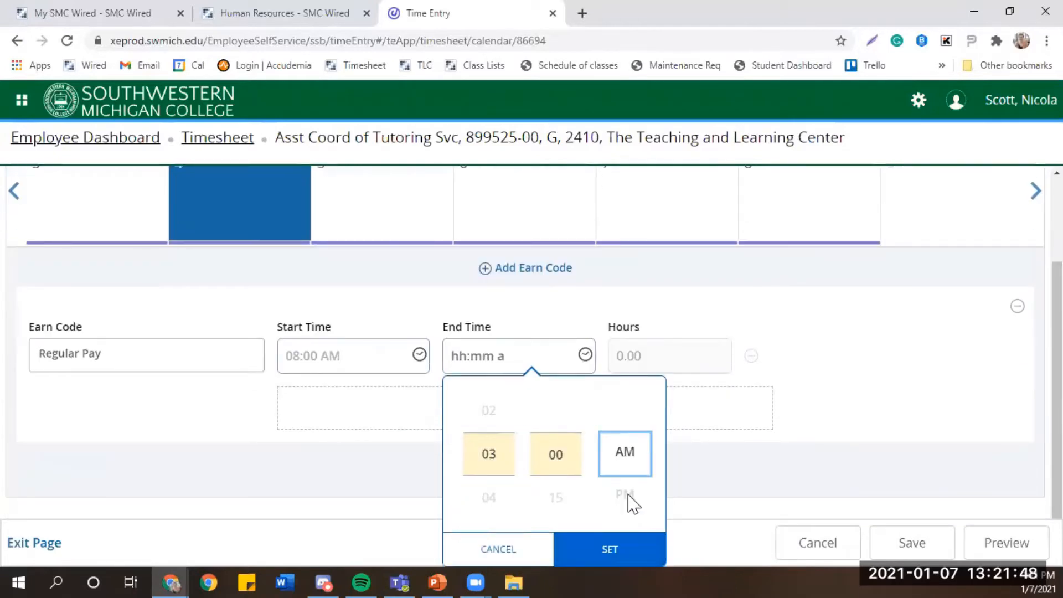
scroll(628, 503, up, 1)
scroll(634, 475, down, 1)
click(621, 549)
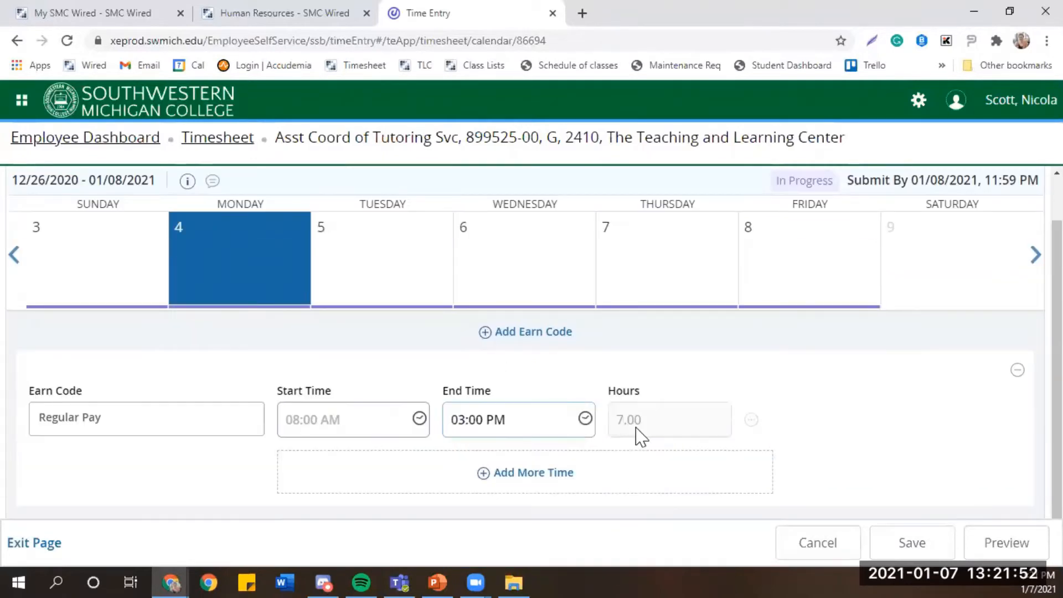
click(922, 548)
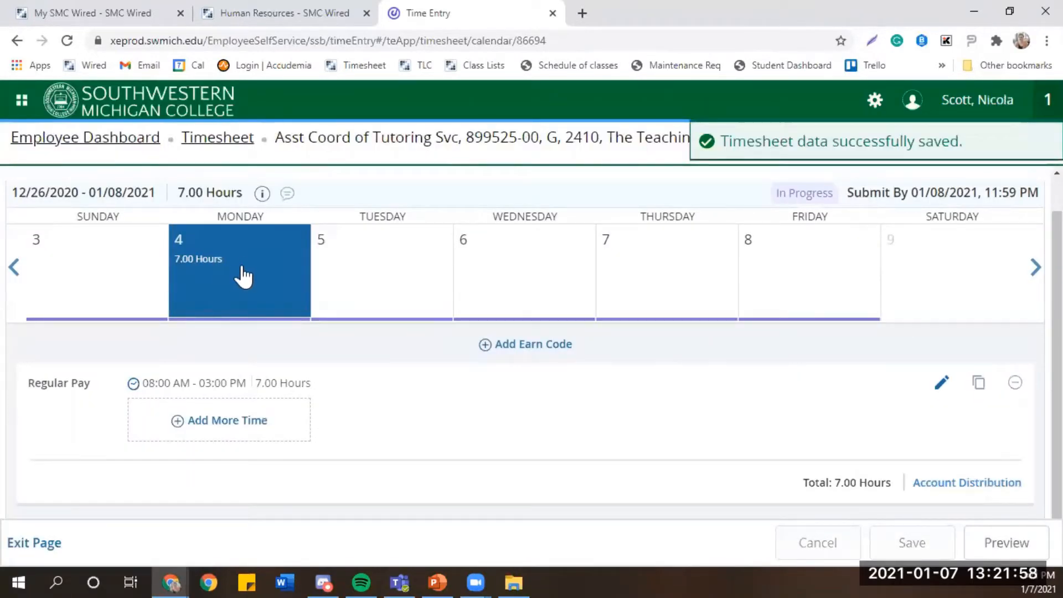
Step: Add a second time row to Monday's Regular Pay entry with a start time of 05:00 PM
click(249, 432)
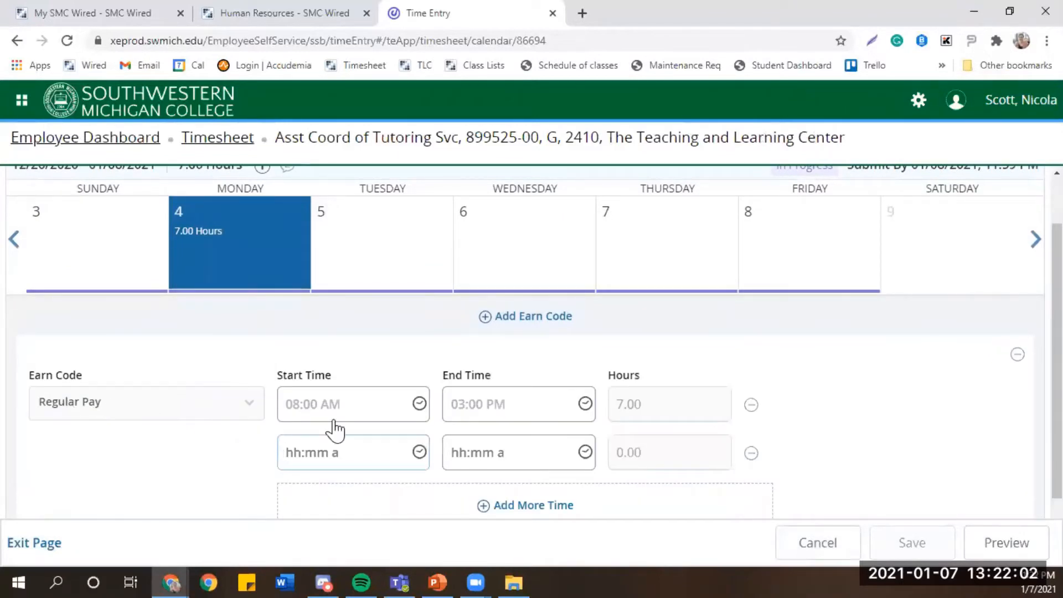
click(419, 452)
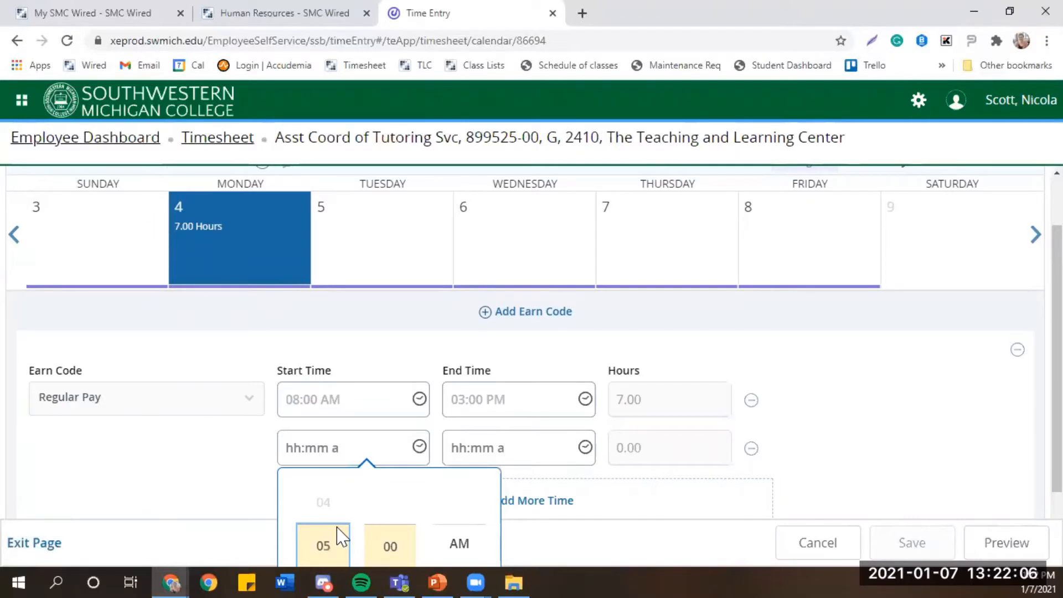
click(461, 547)
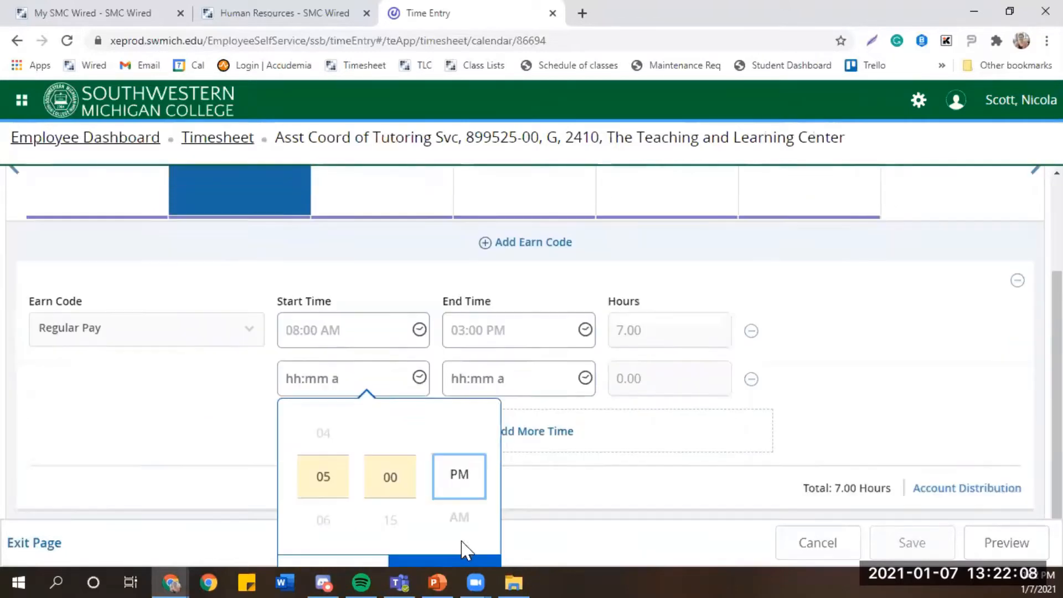
click(463, 559)
Step: Set the second row's end time to 09:00 PM and save Monday's hours
click(543, 376)
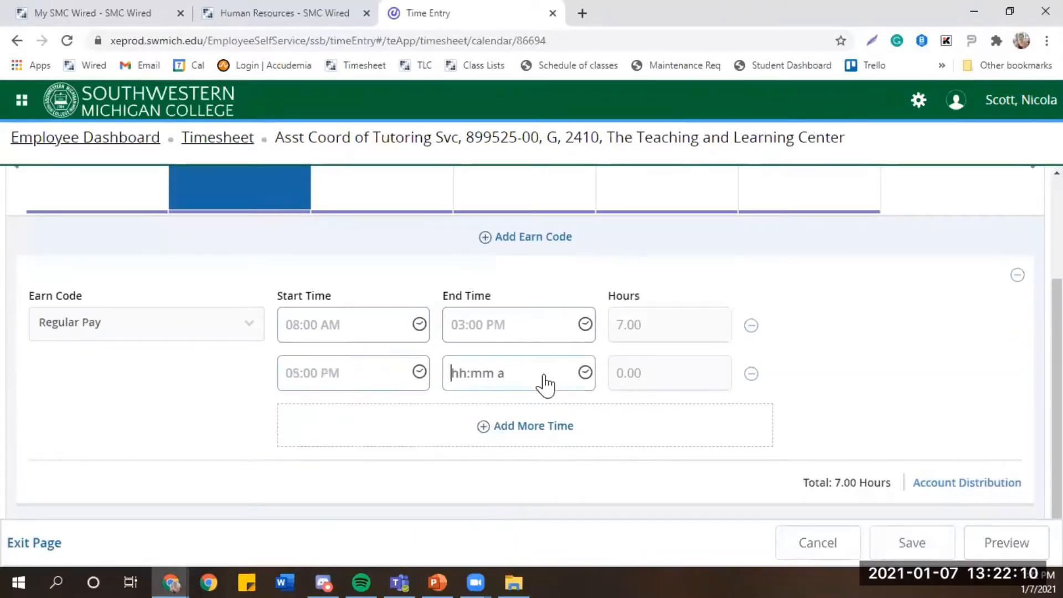
click(585, 372)
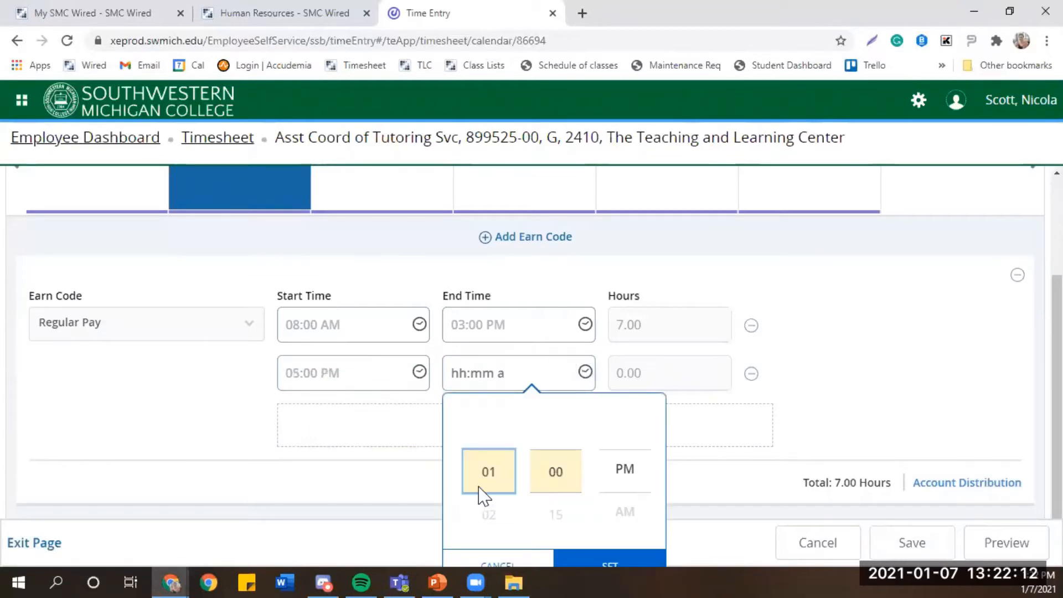
scroll(481, 495, down, 1)
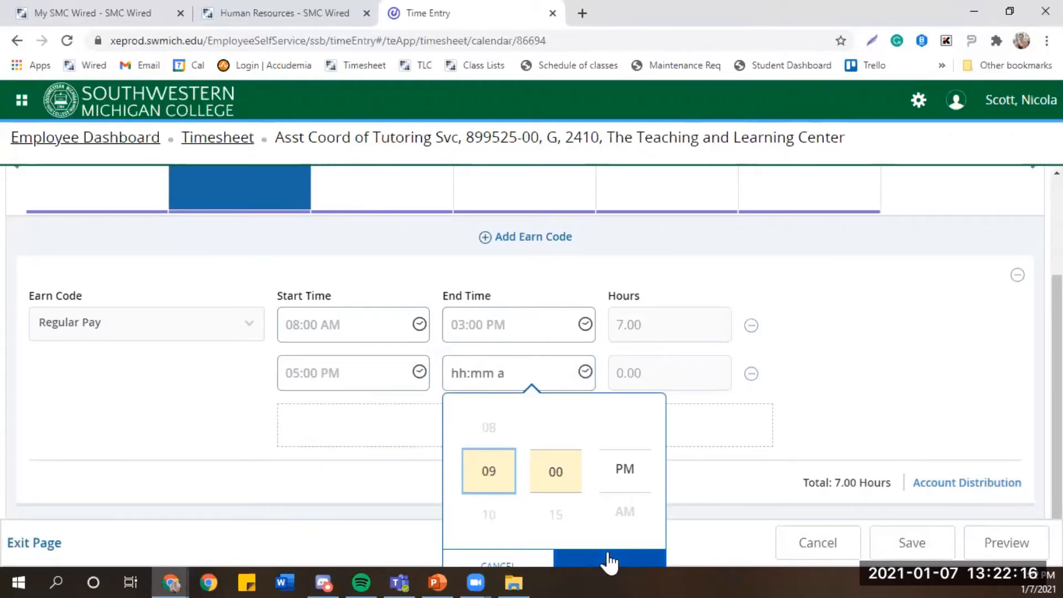
click(616, 565)
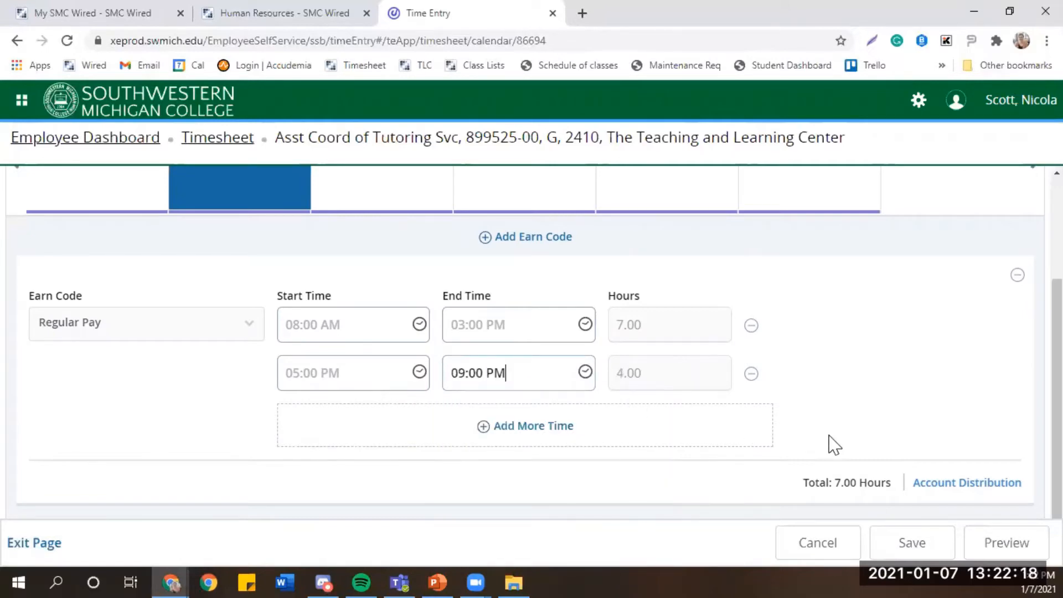
click(913, 542)
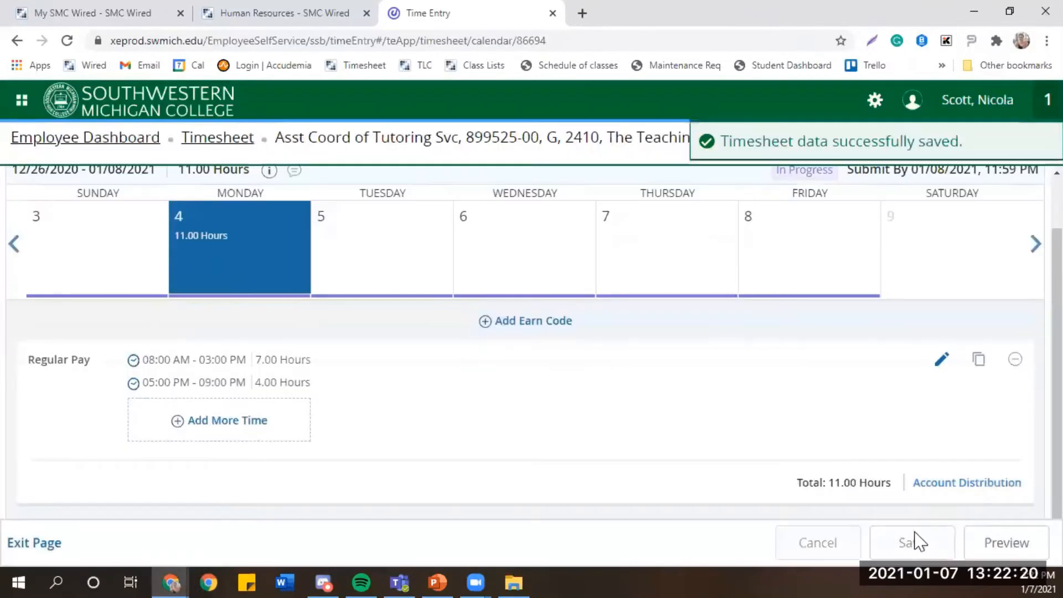
click(254, 246)
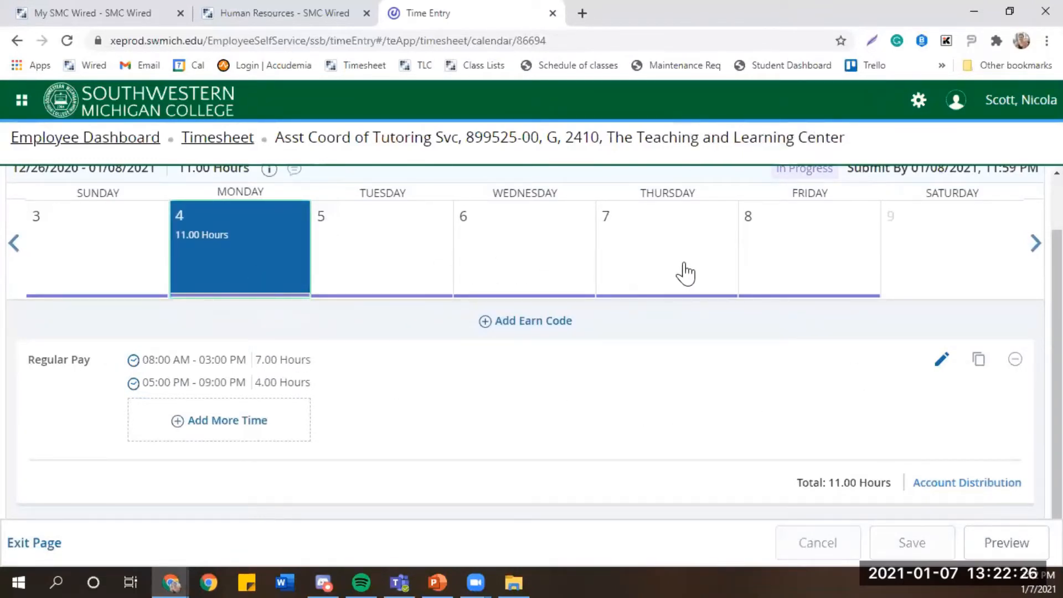
Step: Copy Monday the 4th's Regular Pay entry to the 5th, 6th and 7th and save the copy
click(979, 361)
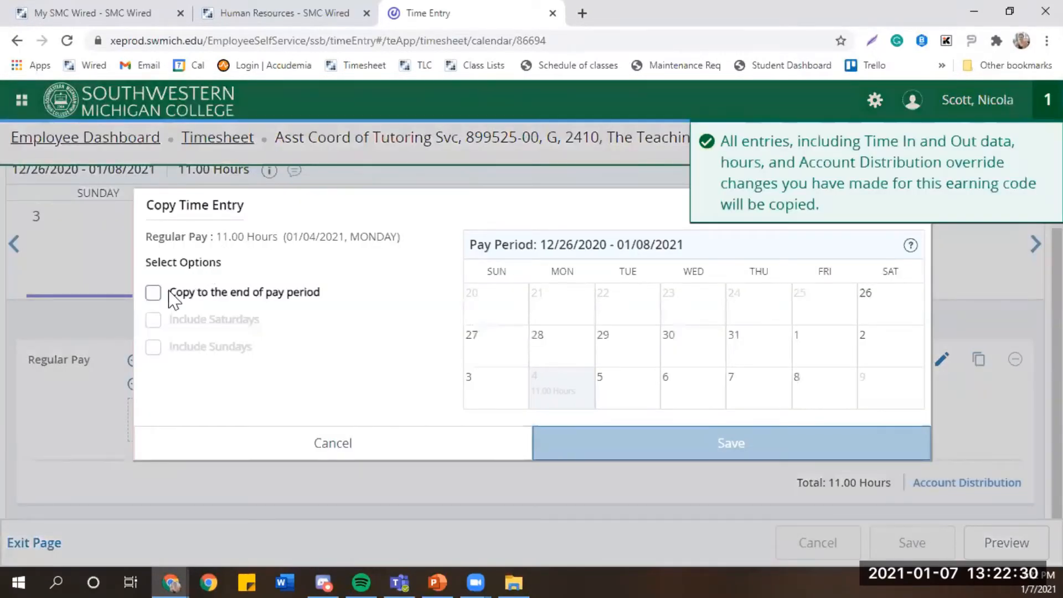
click(154, 294)
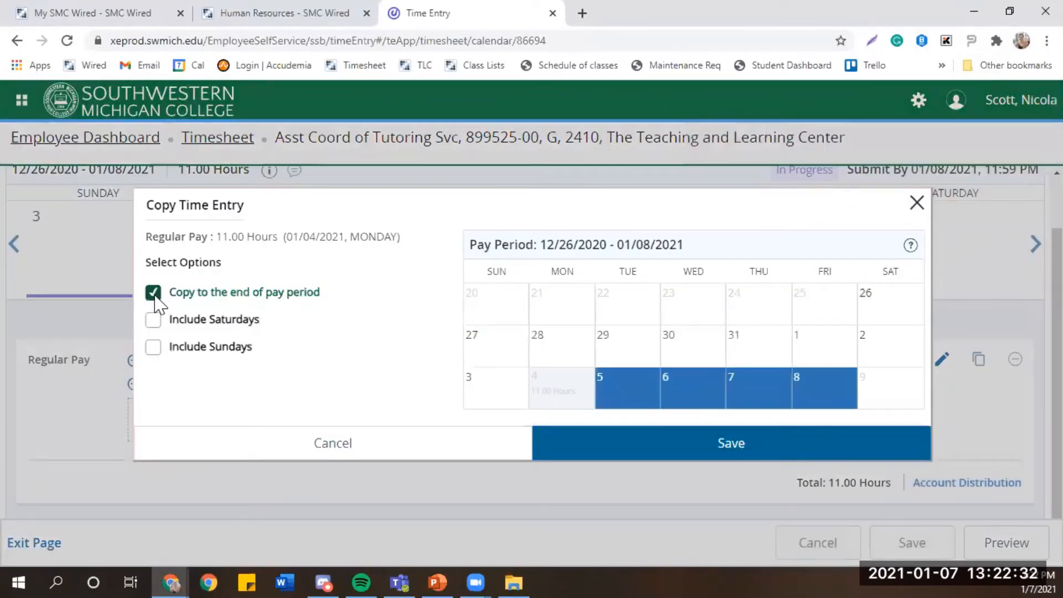
click(154, 293)
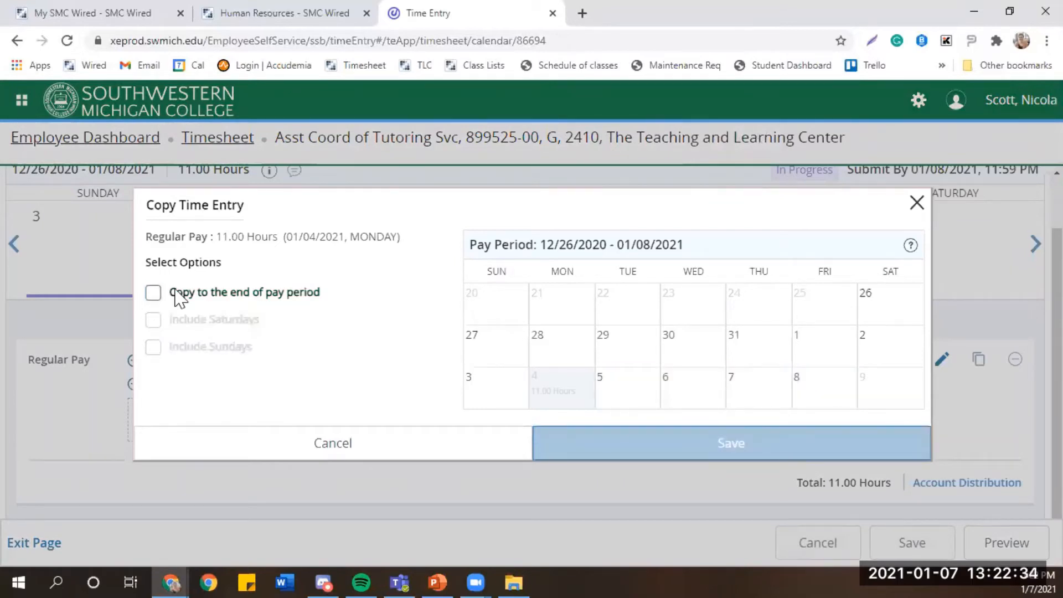
click(646, 398)
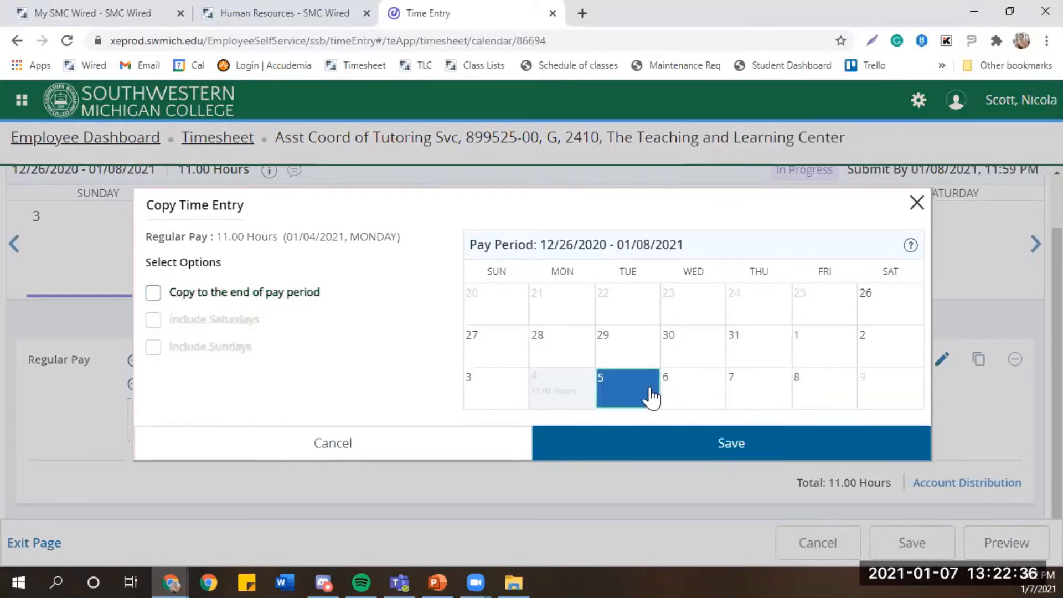
click(705, 396)
click(750, 394)
click(747, 443)
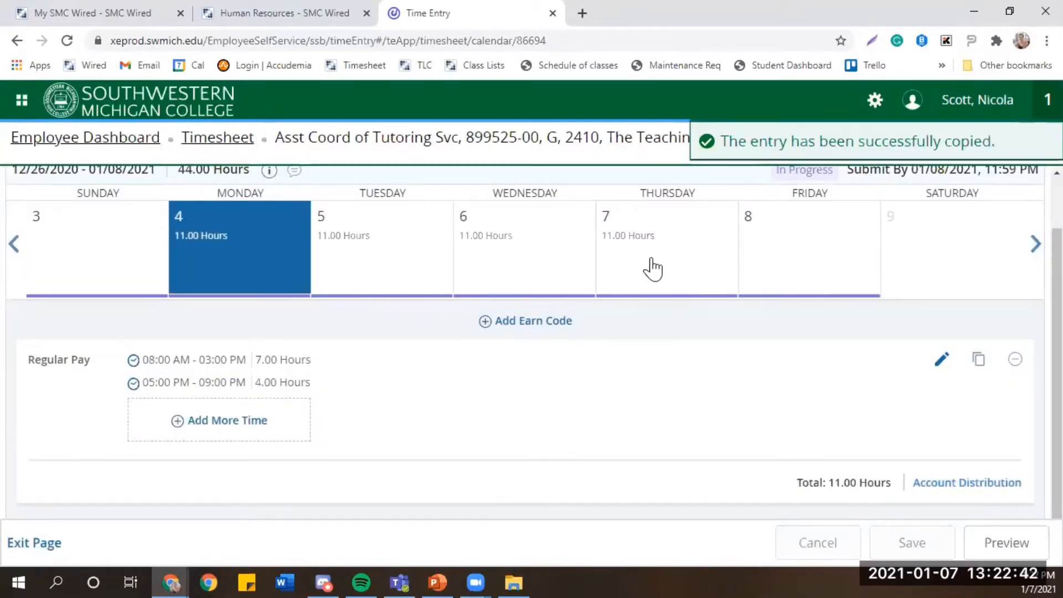
Step: Edit Monday's Regular Pay entry, remove its 08:00 AM - 03:00 PM row, and delete the whole earn code entry
click(939, 366)
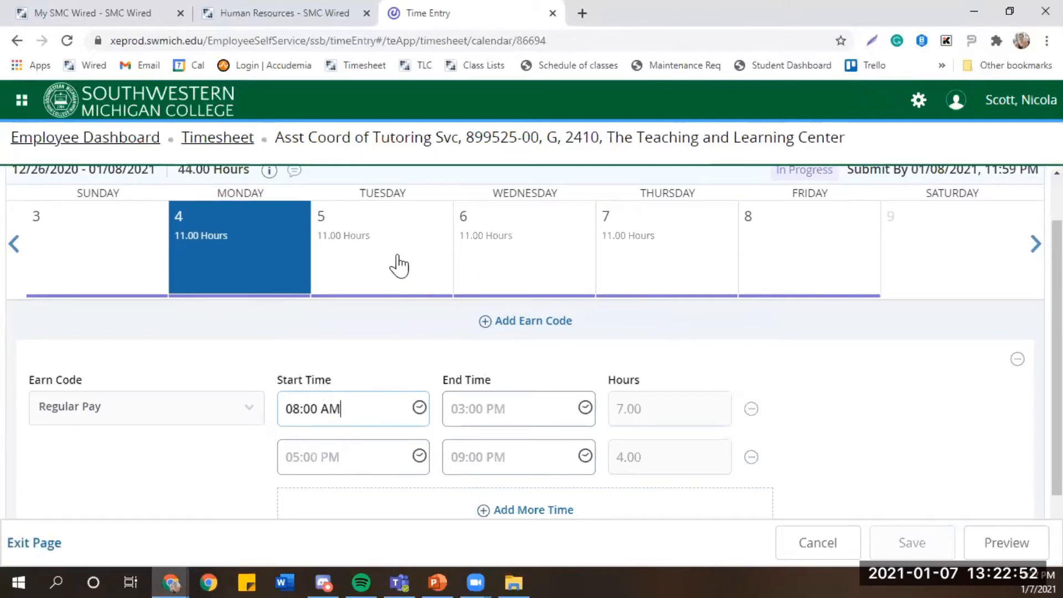
click(759, 411)
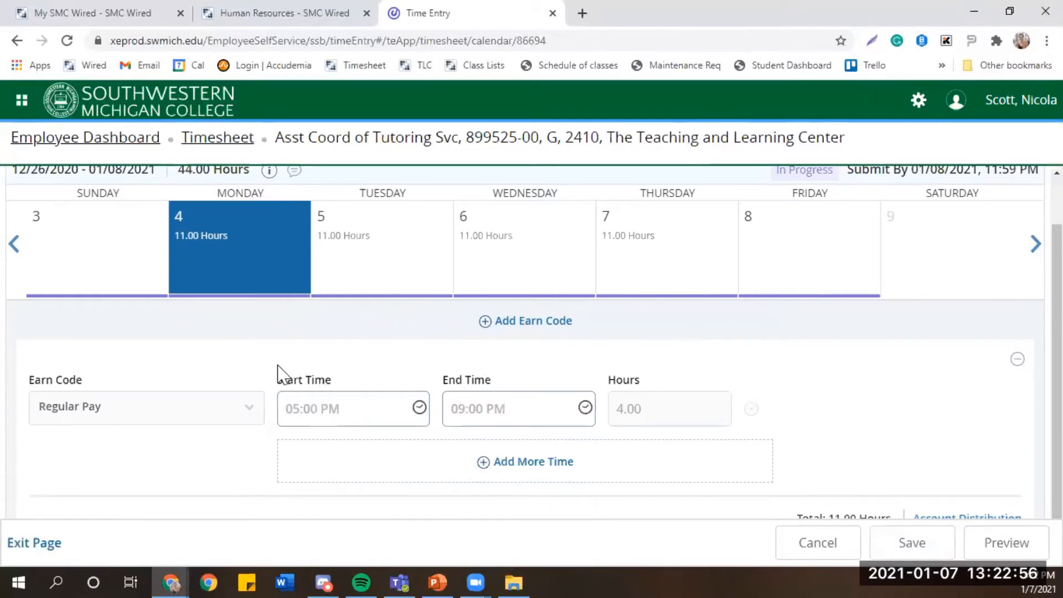
click(1019, 361)
click(1018, 202)
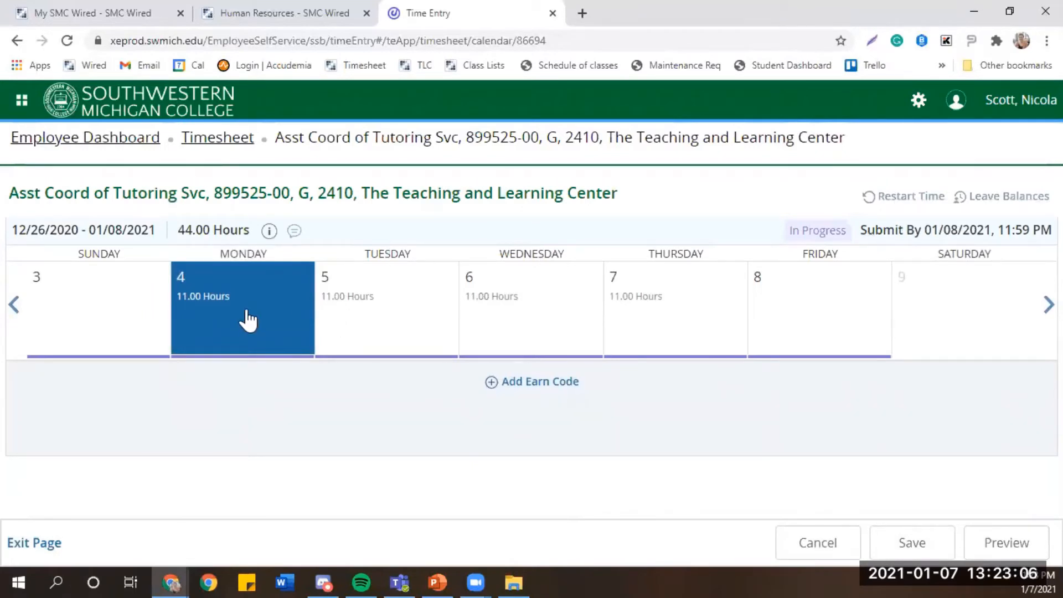
Step: Add a Sick Leave Employee earn code to Monday the 4th
click(230, 304)
click(555, 390)
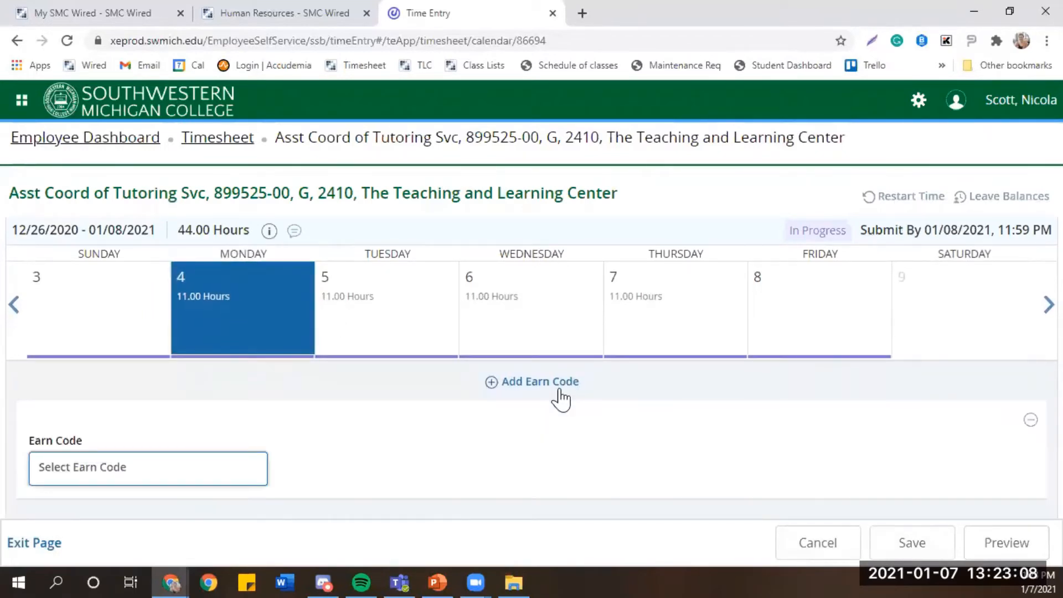
click(115, 475)
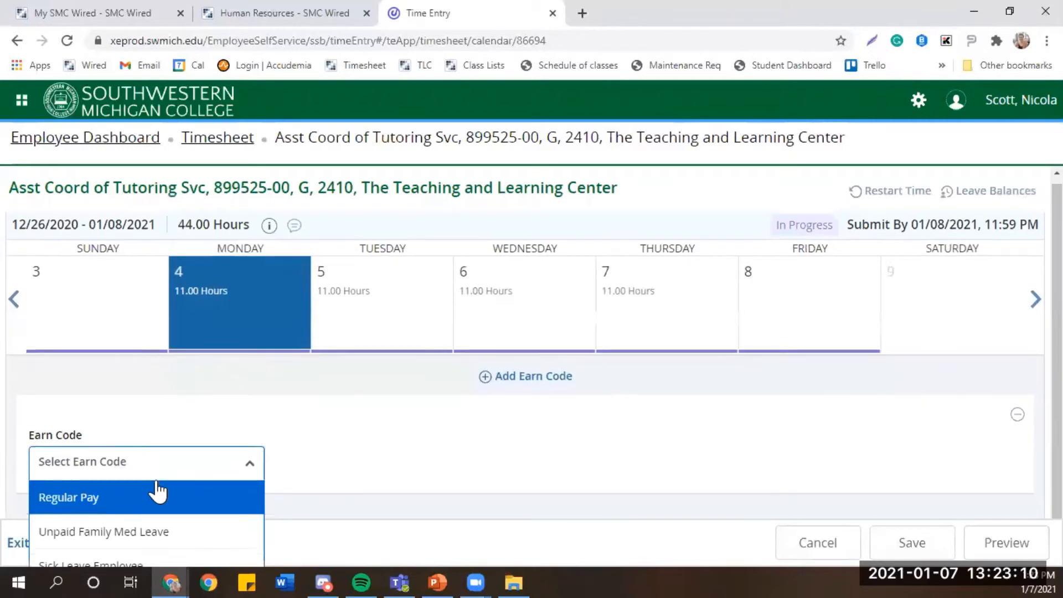
scroll(150, 499, down, 1)
click(138, 553)
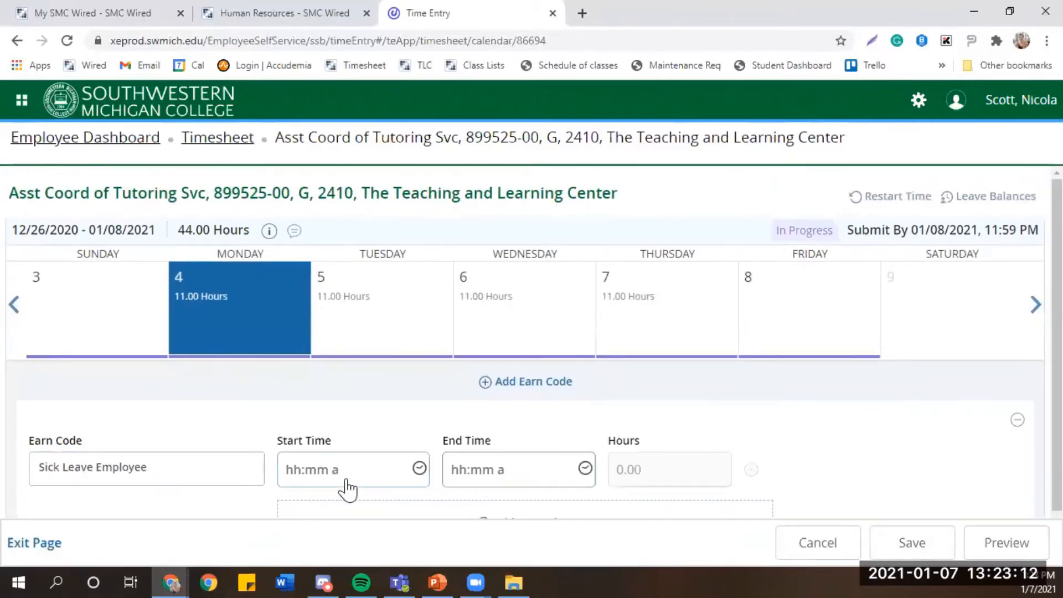
Step: Set the start time of Monday's Sick Leave Employee entry to 08:00 AM
scroll(388, 476, down, 1)
click(420, 420)
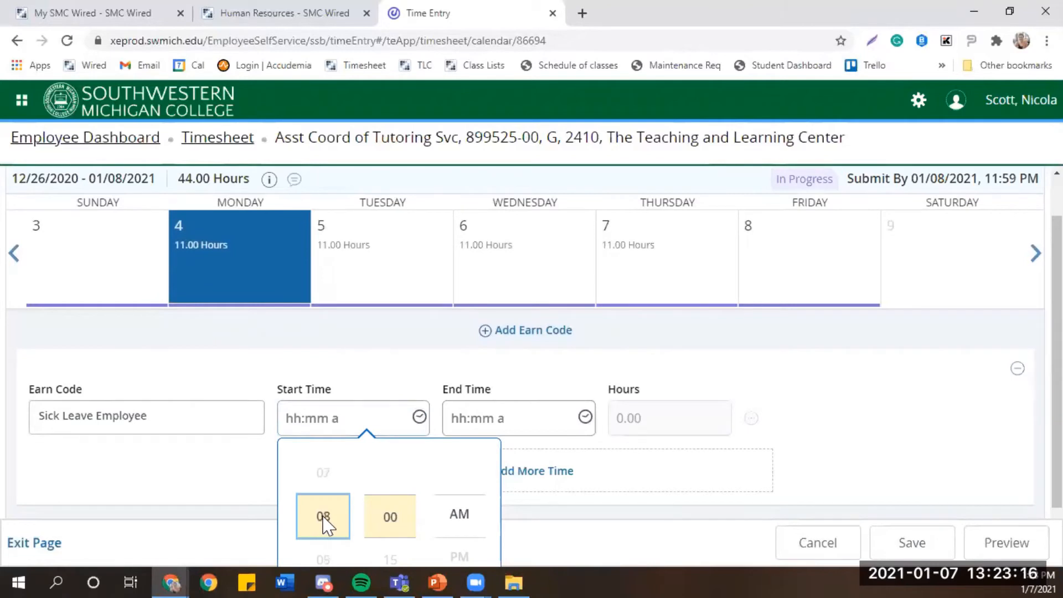
click(467, 515)
scroll(467, 524, down, 1)
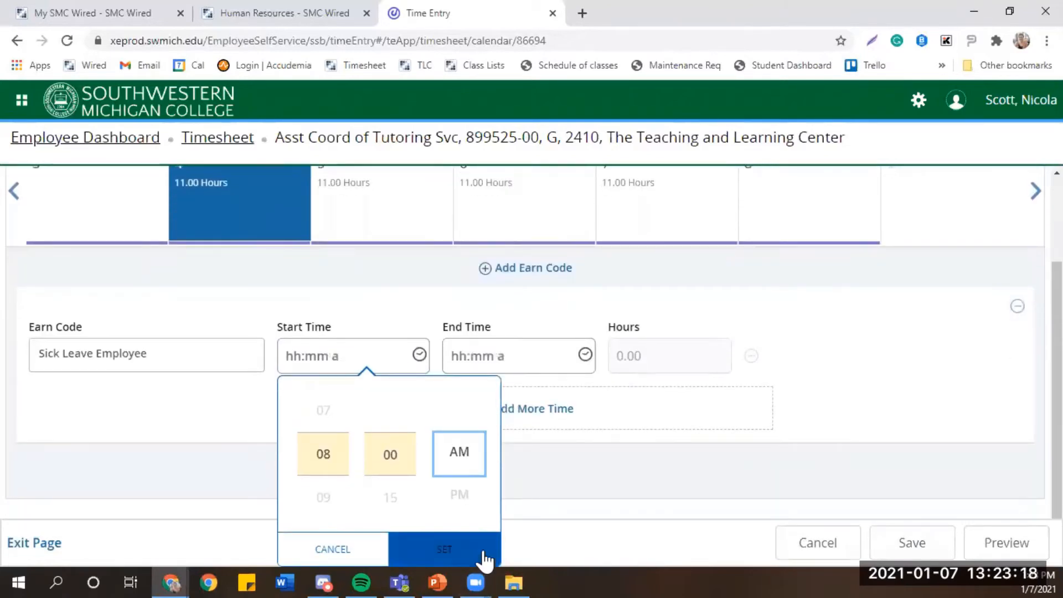
click(483, 554)
Step: Set the end time of Monday's Sick Leave Employee entry to 10:00 AM and save the timesheet
click(587, 420)
scroll(493, 517, down, 3)
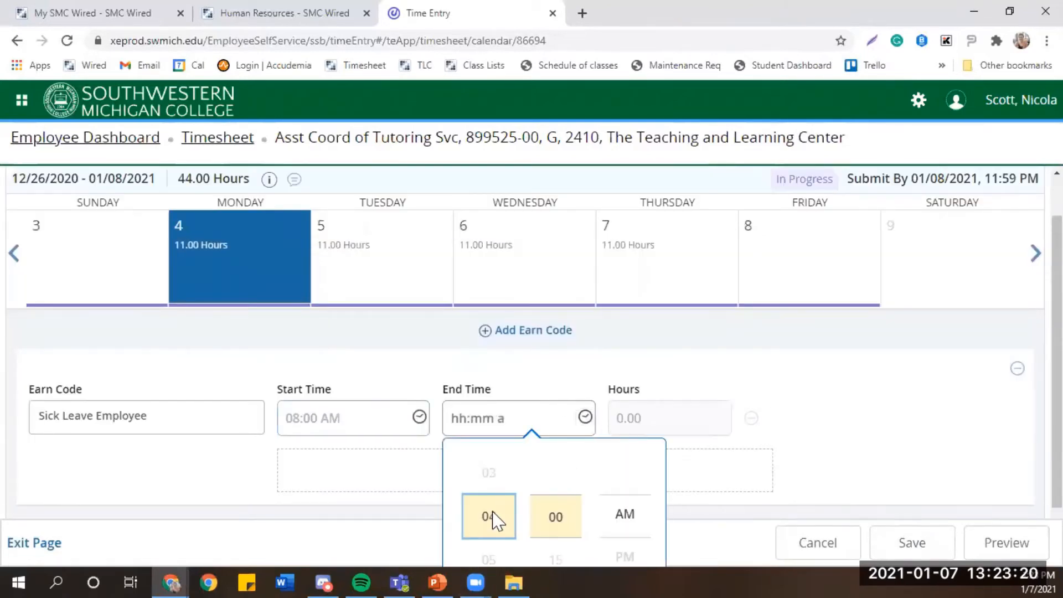
scroll(492, 521, down, 2)
scroll(554, 517, down, 3)
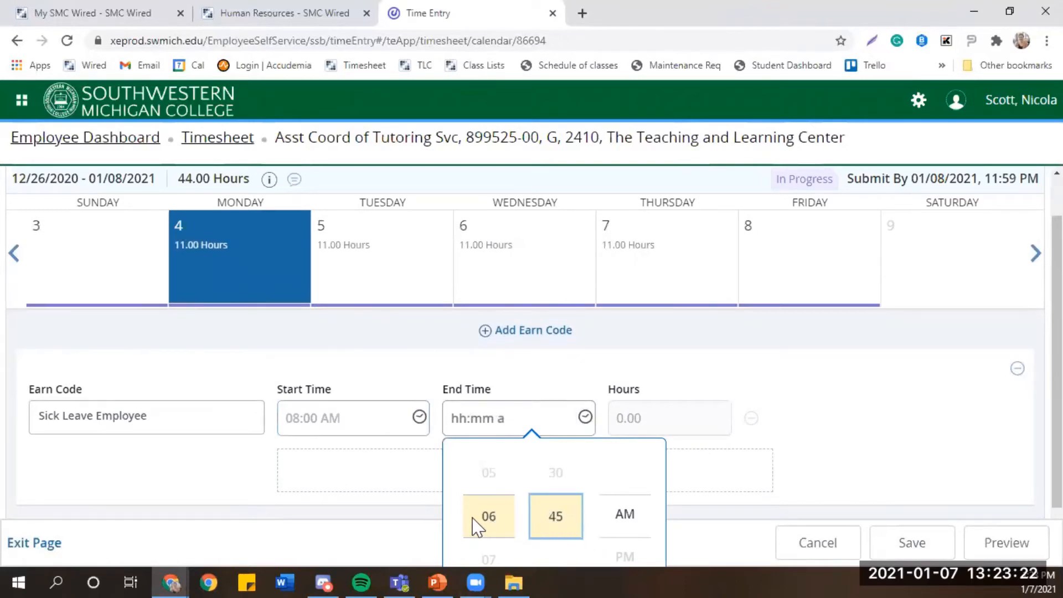
scroll(482, 523, down, 3)
click(572, 527)
click(642, 523)
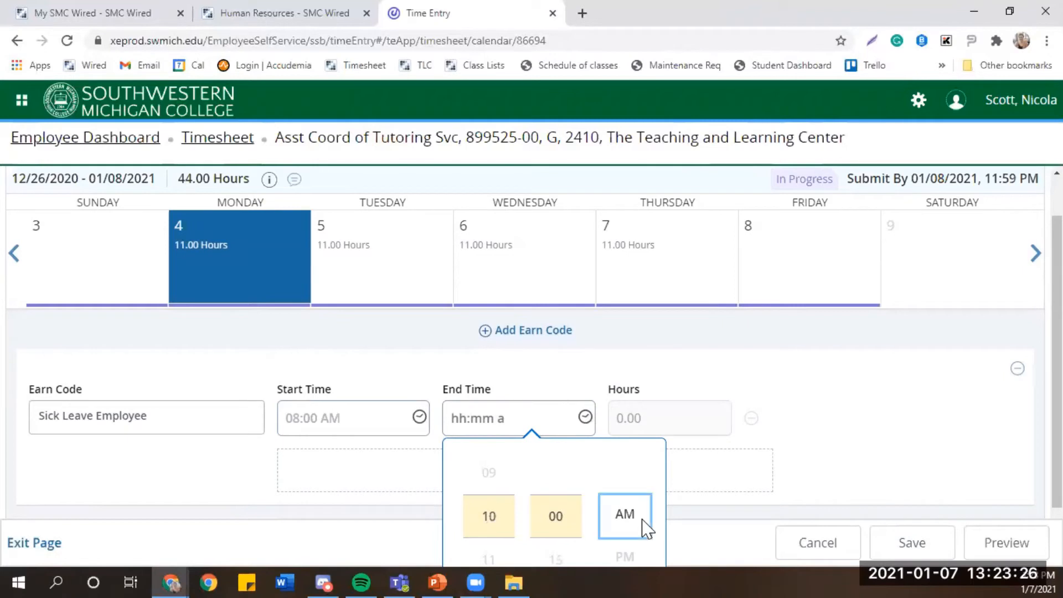
scroll(642, 526, down, 1)
click(646, 551)
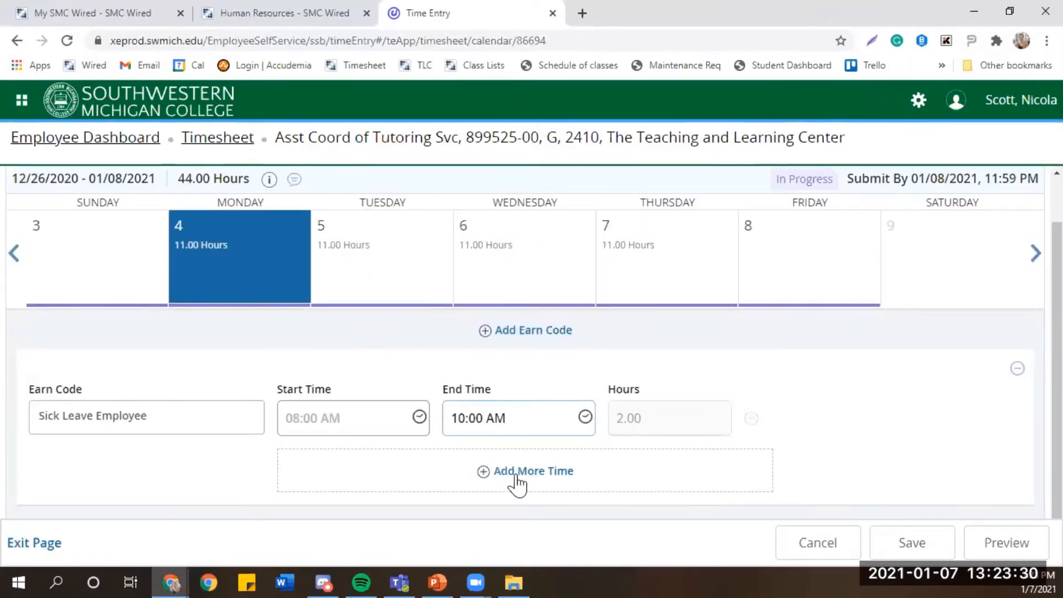
click(908, 539)
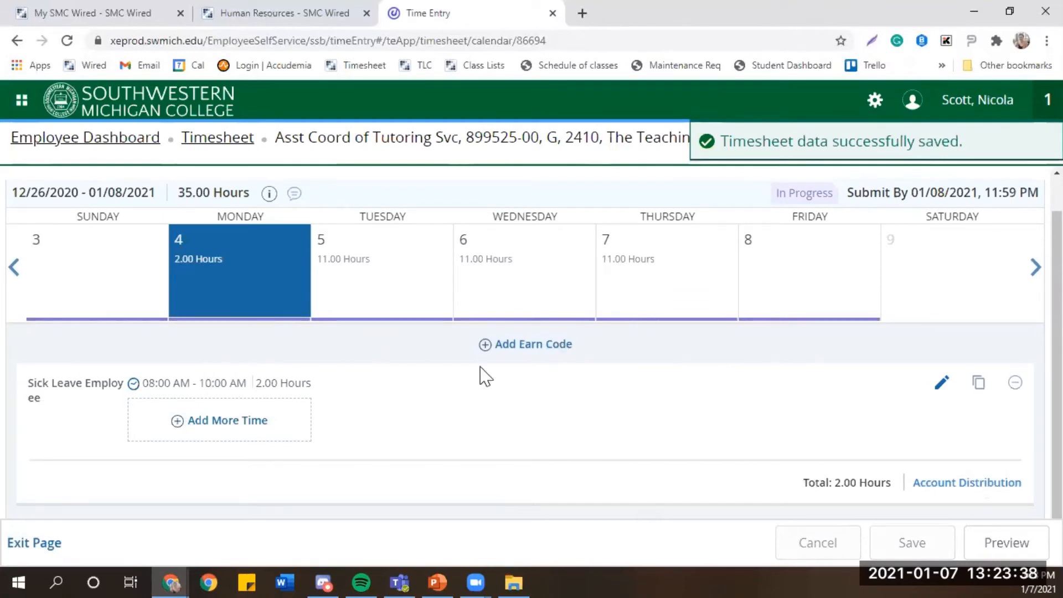
Step: Add a Regular Pay earn code to Monday the 4th alongside the sick leave entry
click(537, 345)
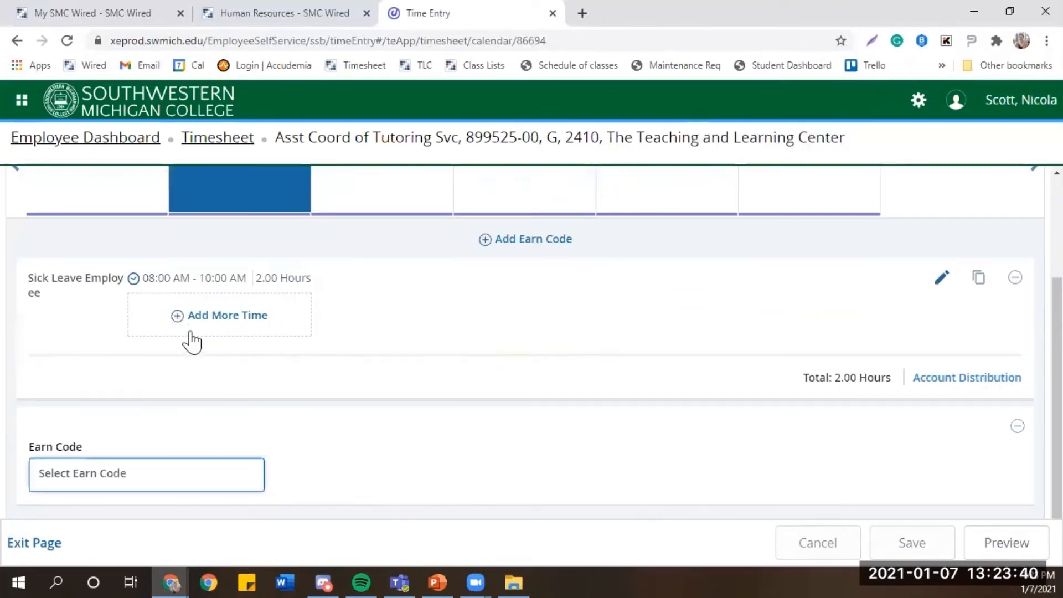
click(156, 488)
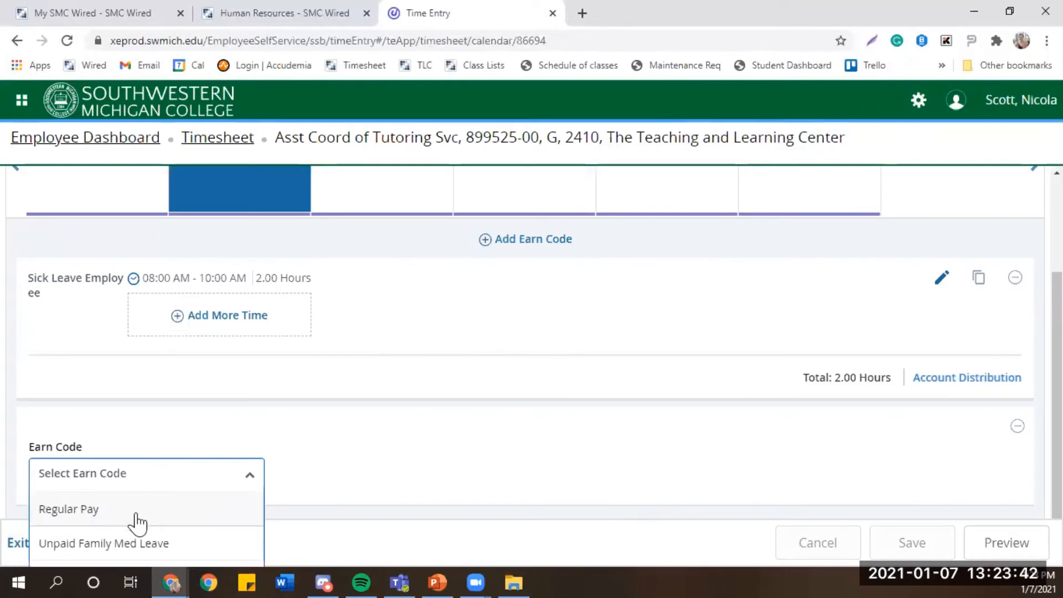
click(85, 512)
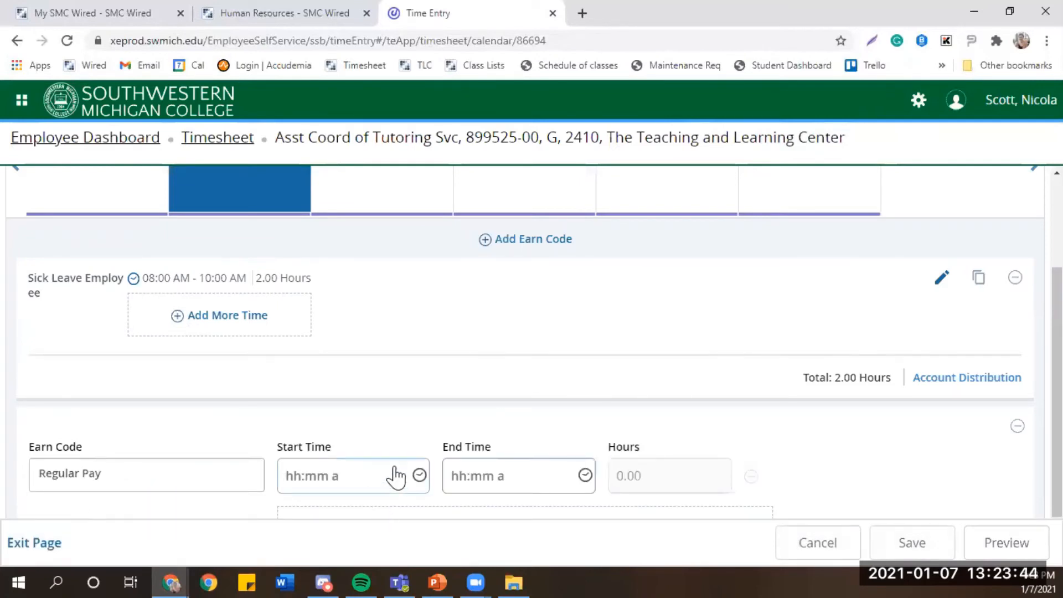
Step: Set the start time of Monday's new Regular Pay entry to 10:00 AM
click(421, 477)
scroll(338, 549, down, 1)
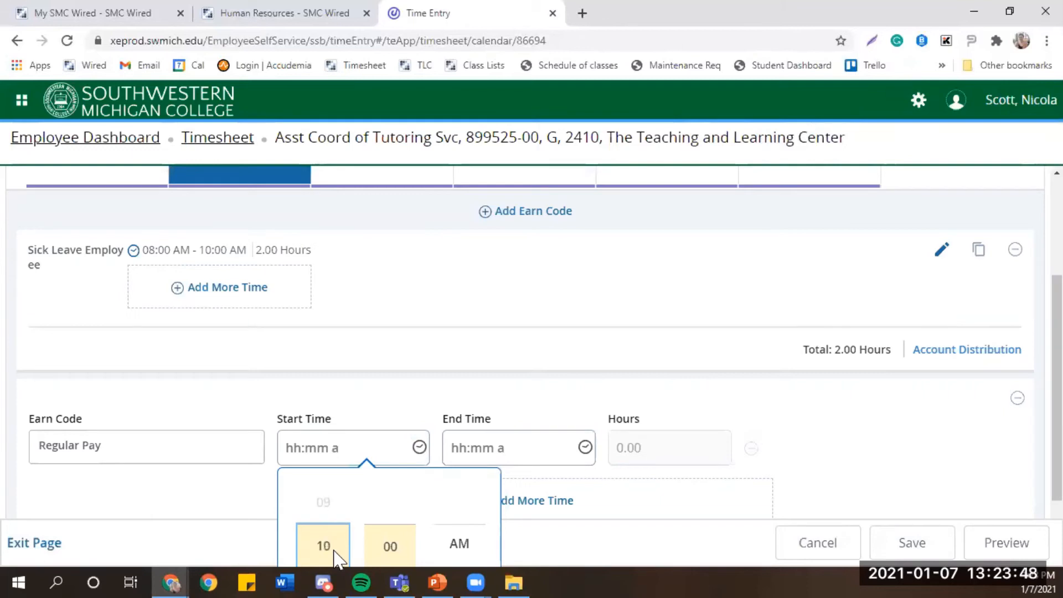
scroll(456, 548, down, 3)
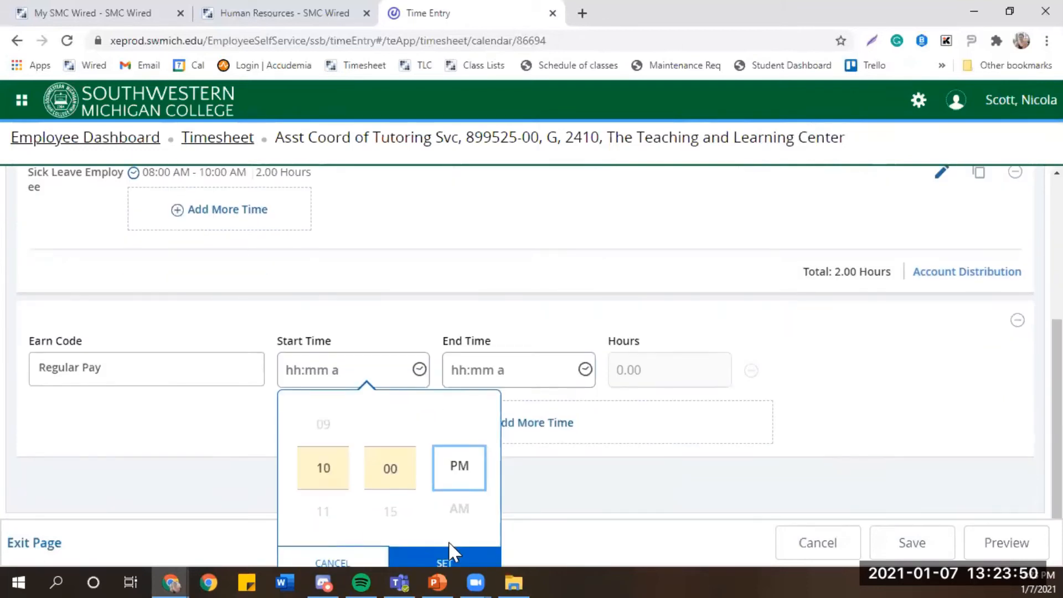
scroll(461, 482, up, 1)
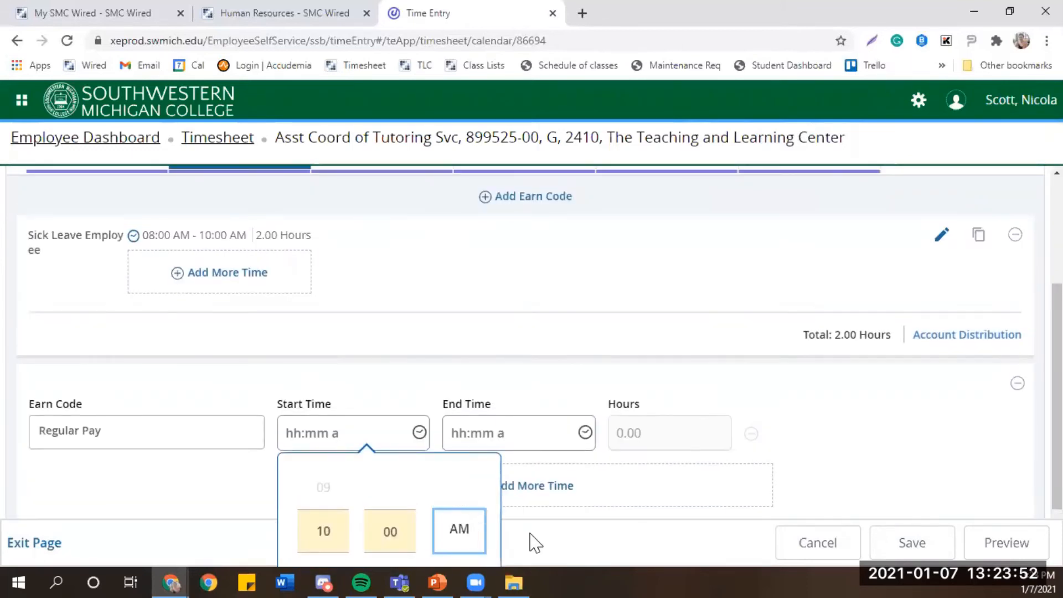
scroll(467, 486, down, 3)
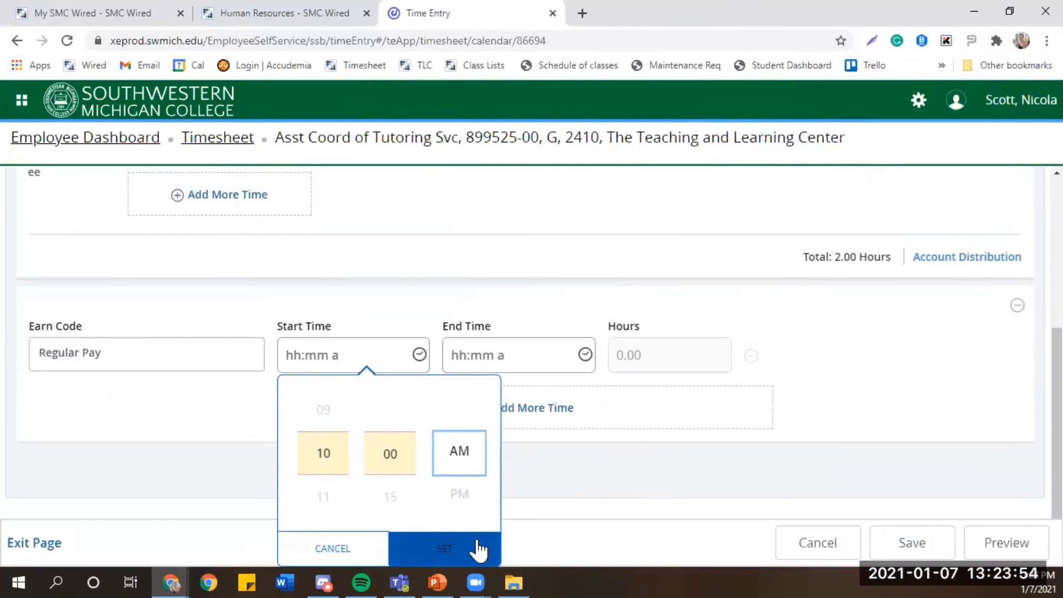
click(476, 549)
Step: Set the end time of Monday's new Regular Pay entry to 03:00 PM and save the timesheet
click(585, 419)
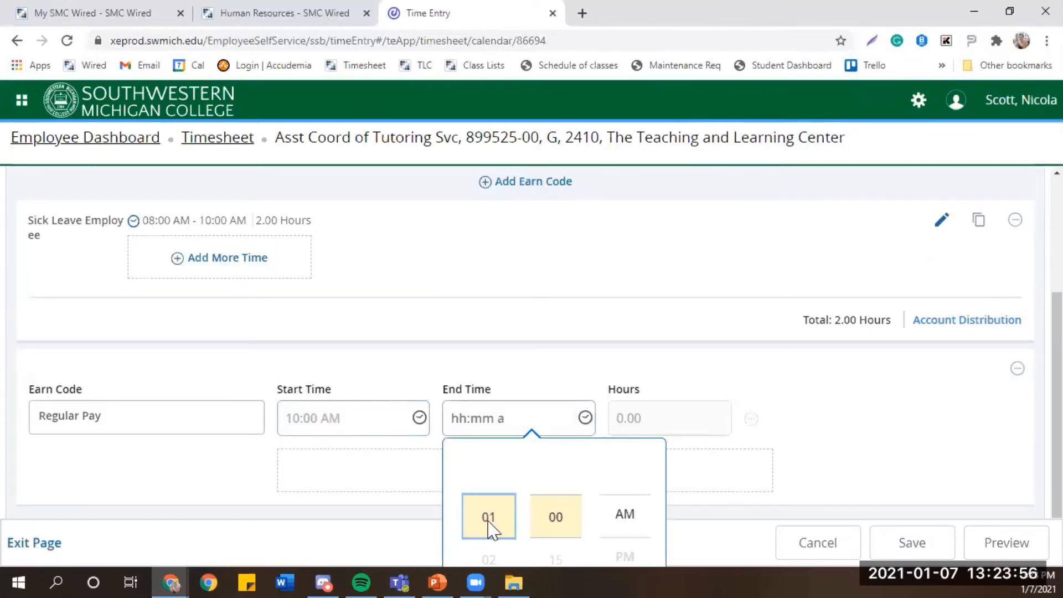
scroll(489, 529, down, 3)
scroll(492, 549, down, 7)
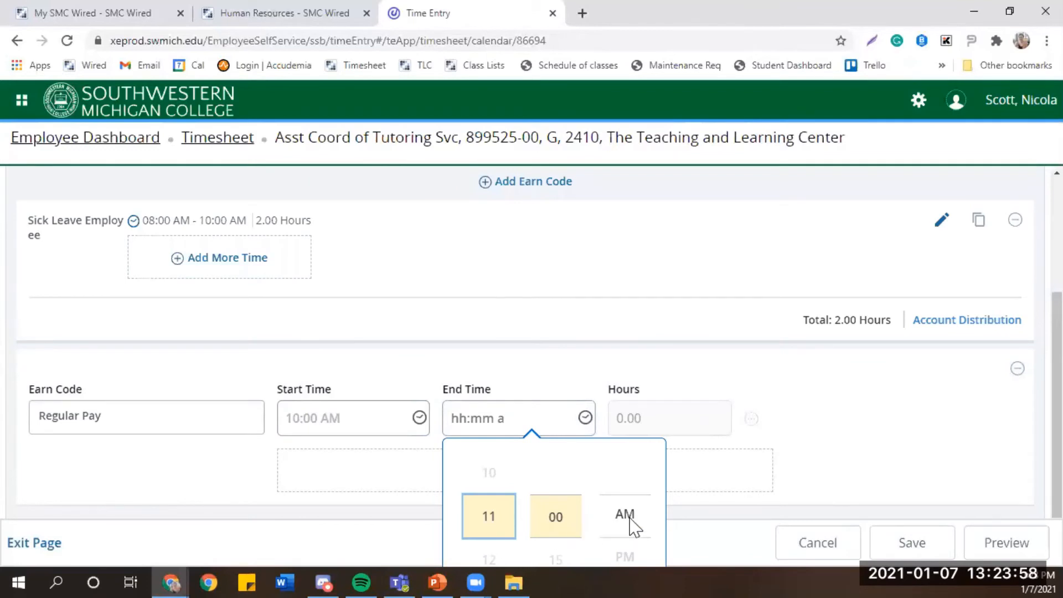
scroll(487, 535, down, 1)
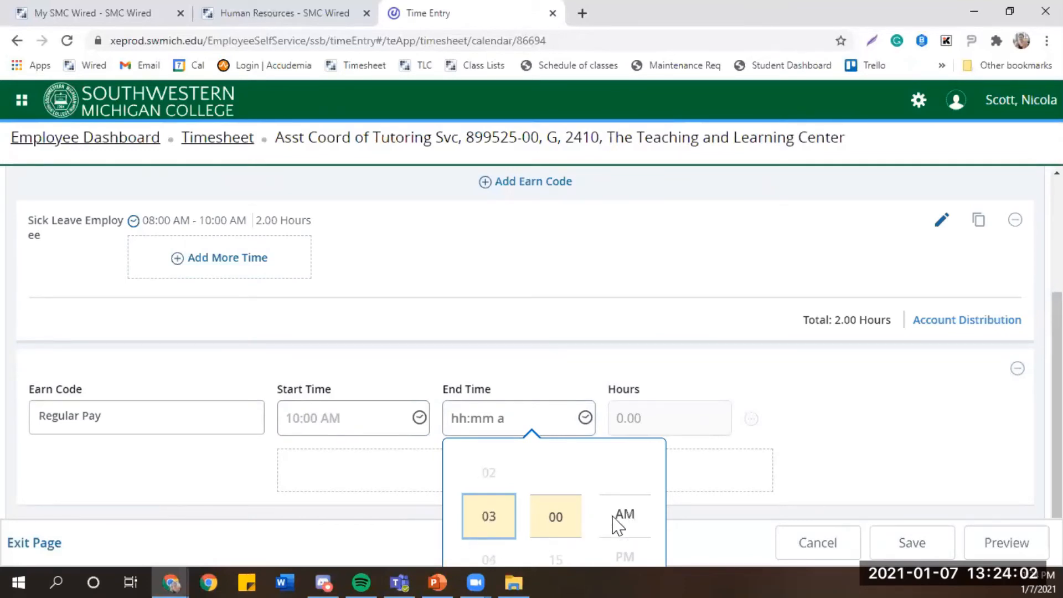
scroll(624, 540, down, 1)
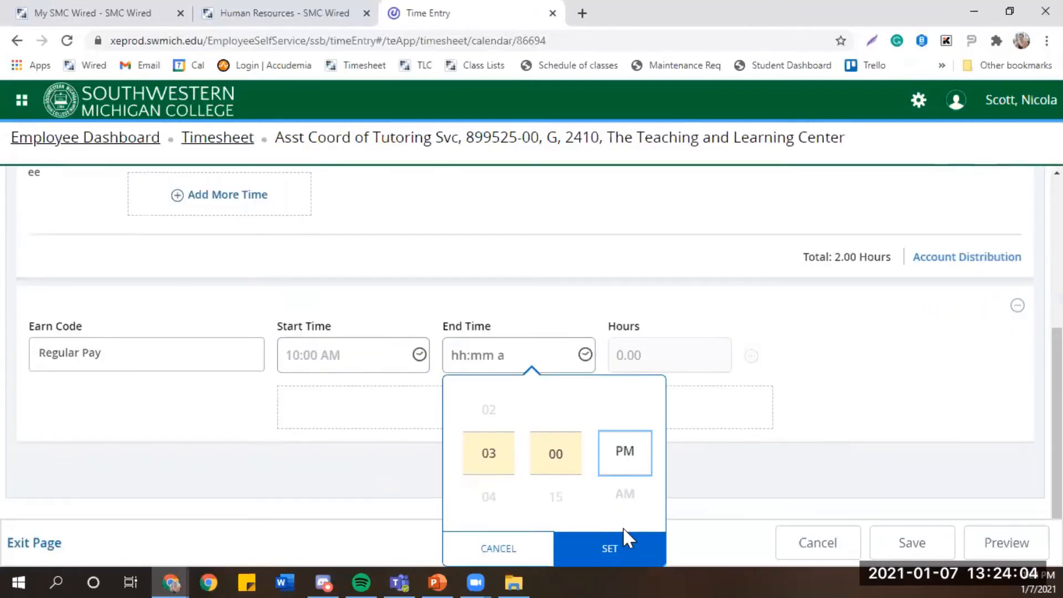
click(626, 548)
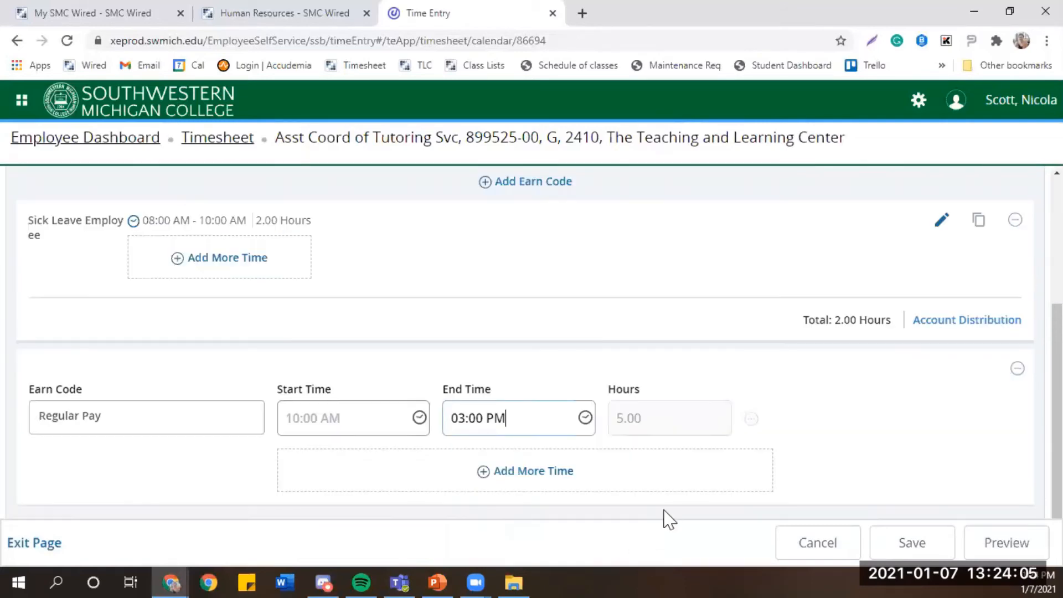
click(898, 542)
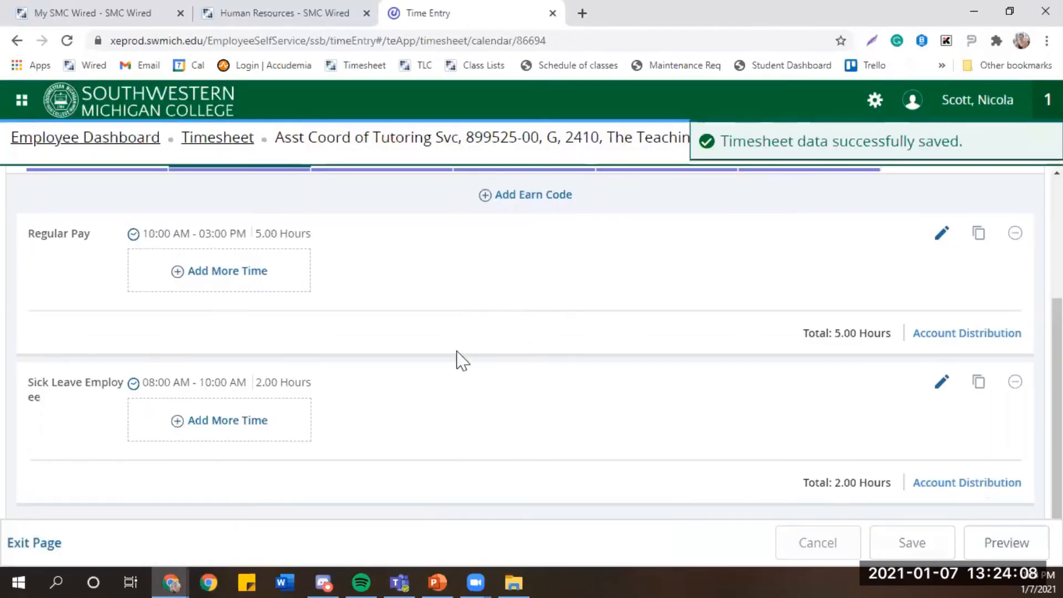
Step: Review Monday's saved entries, and preview the timesheet from the earning distribution through the weekly summary to the comment field
scroll(548, 416, up, 3)
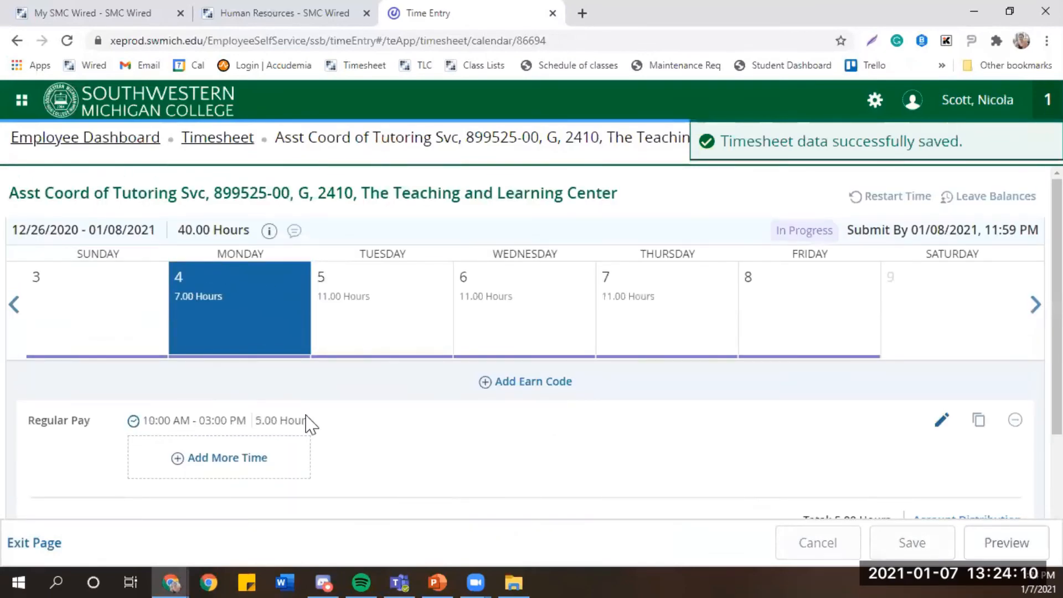
scroll(344, 476, down, 3)
scroll(280, 443, up, 3)
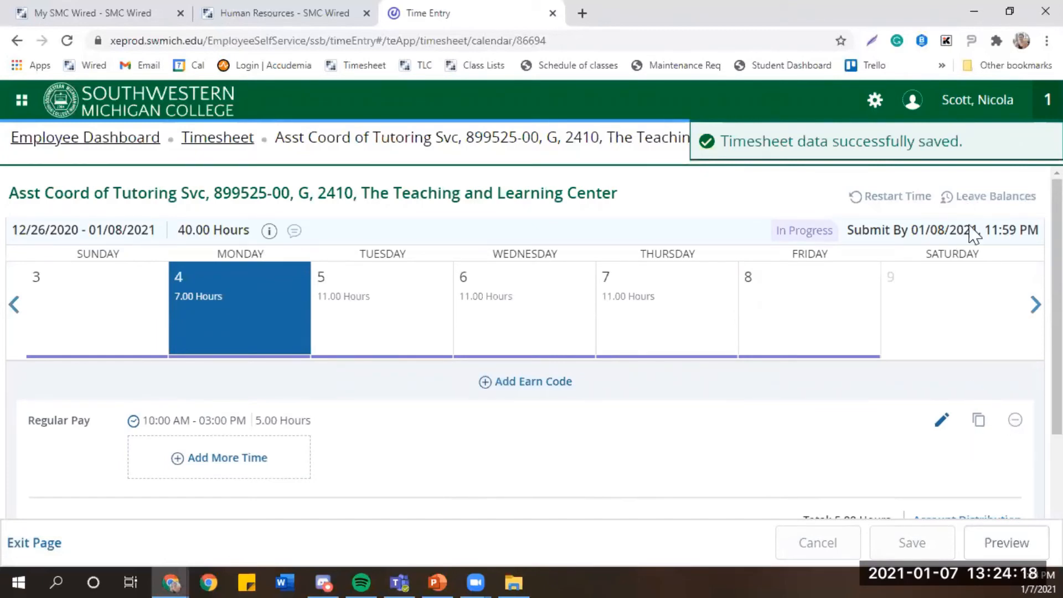
click(1025, 536)
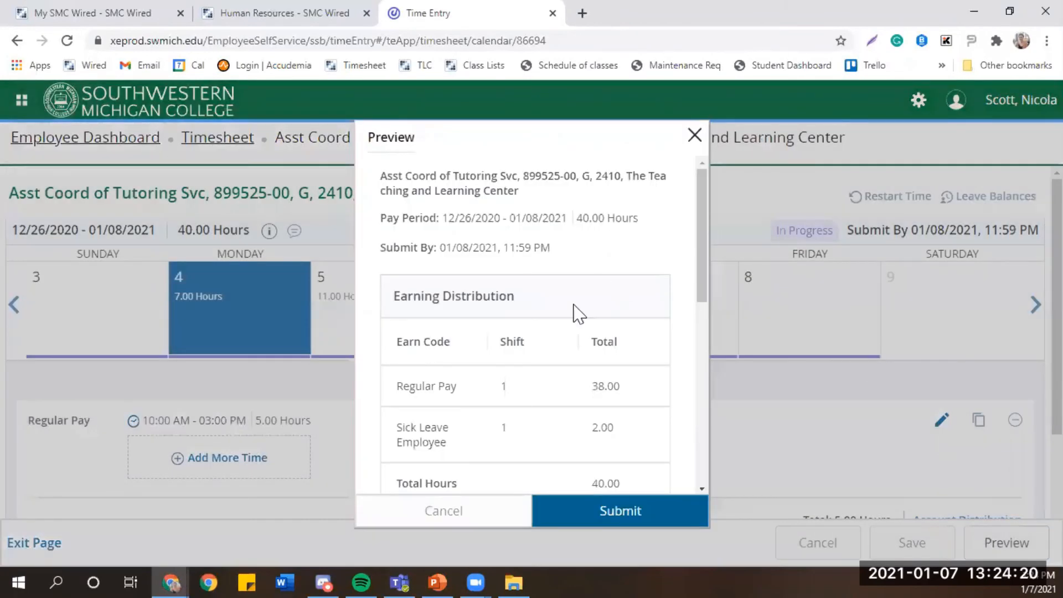
scroll(533, 358, down, 8)
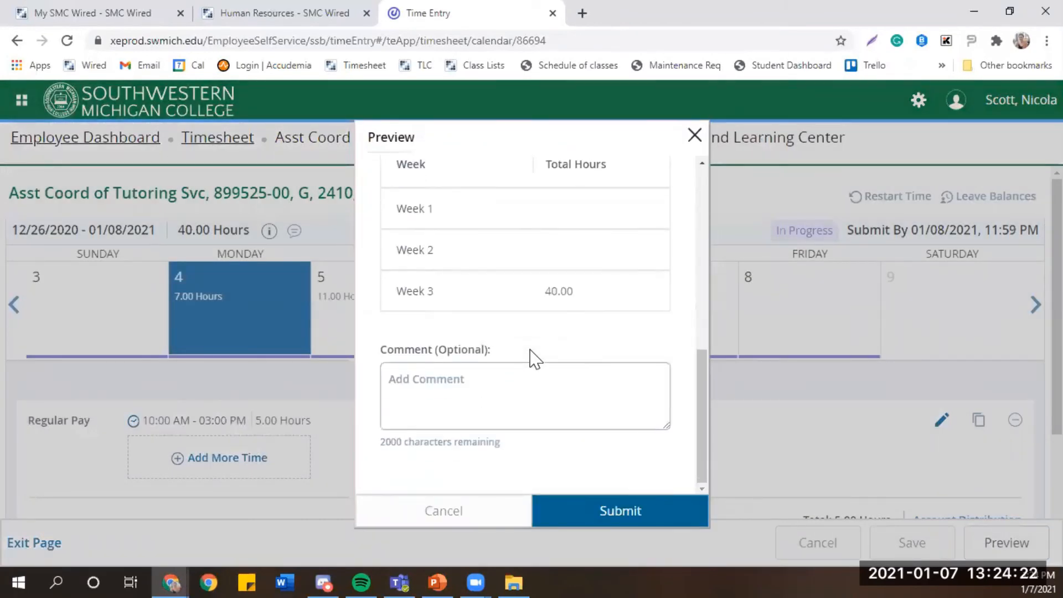
Step: Go to the preview's comment field, close the preview without submitting, and return to the Timesheet pay period overview
click(452, 380)
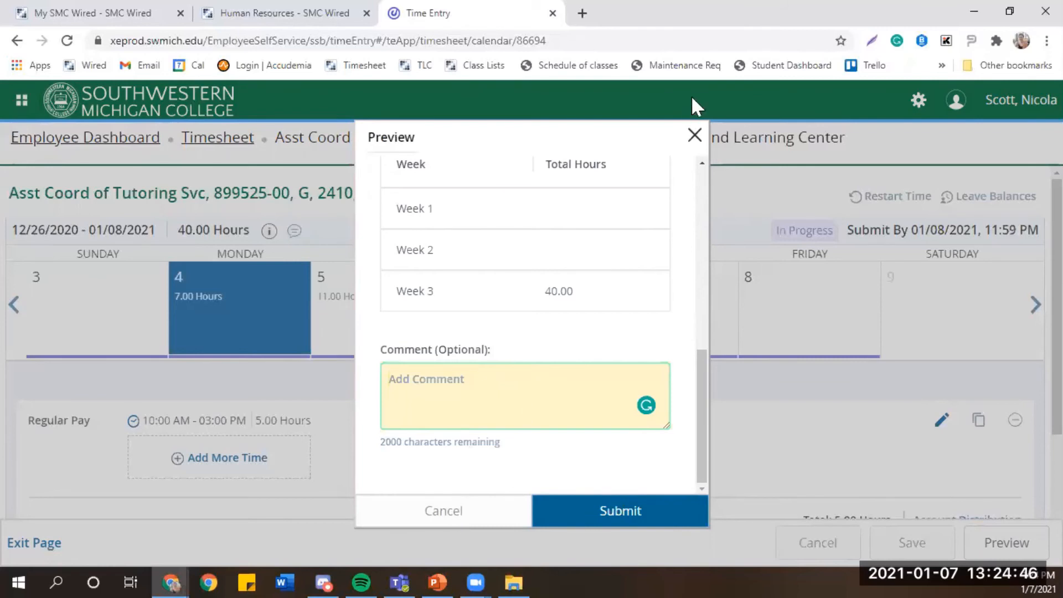
click(695, 135)
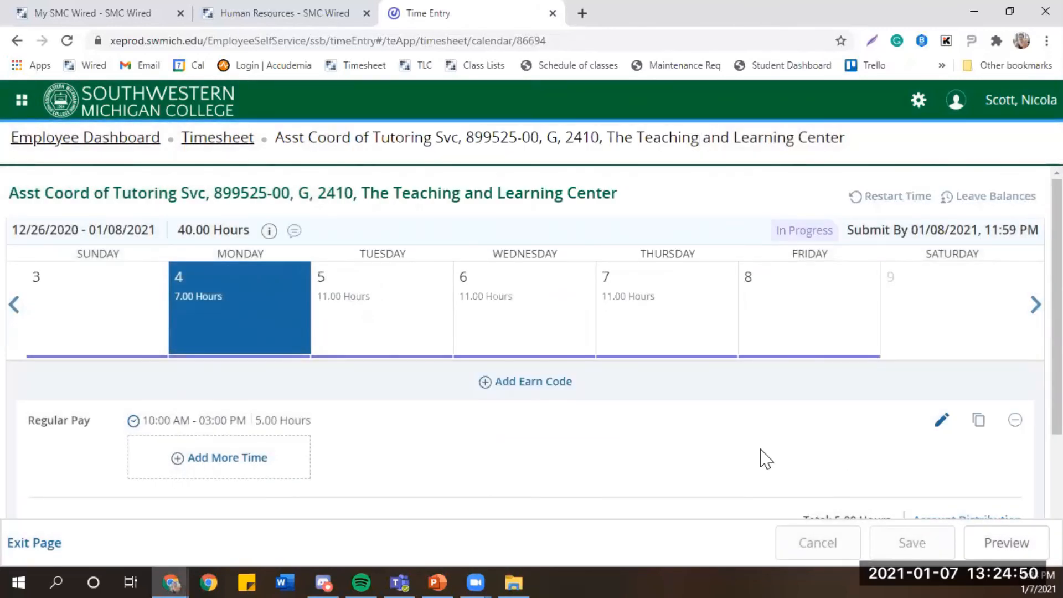
click(237, 143)
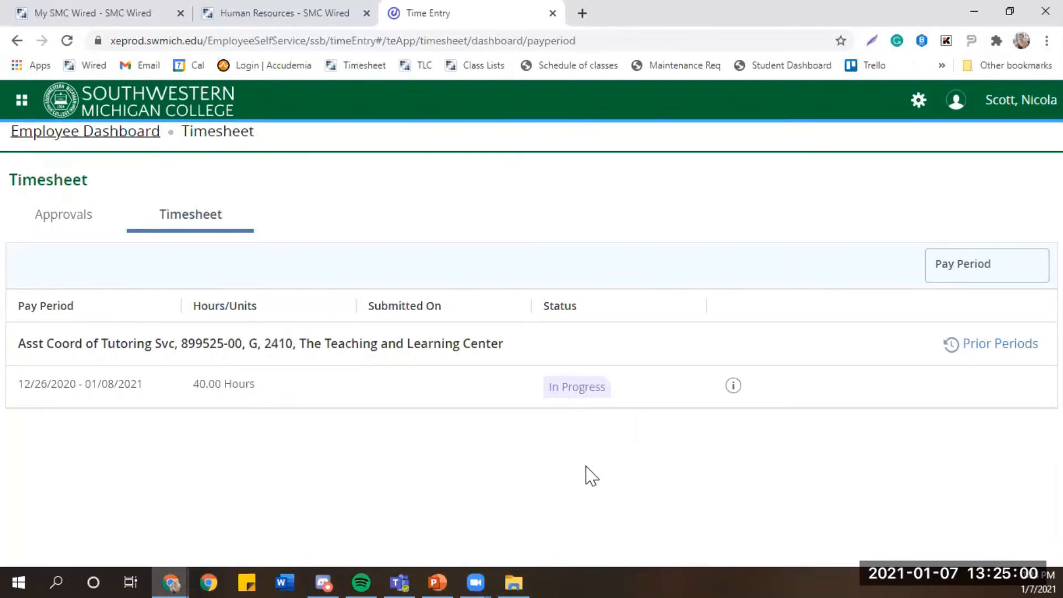
Step: Review the prior periods' timesheet submission history and read the comment on the 10/31/2020 - 11/13/2020 pay period
click(974, 348)
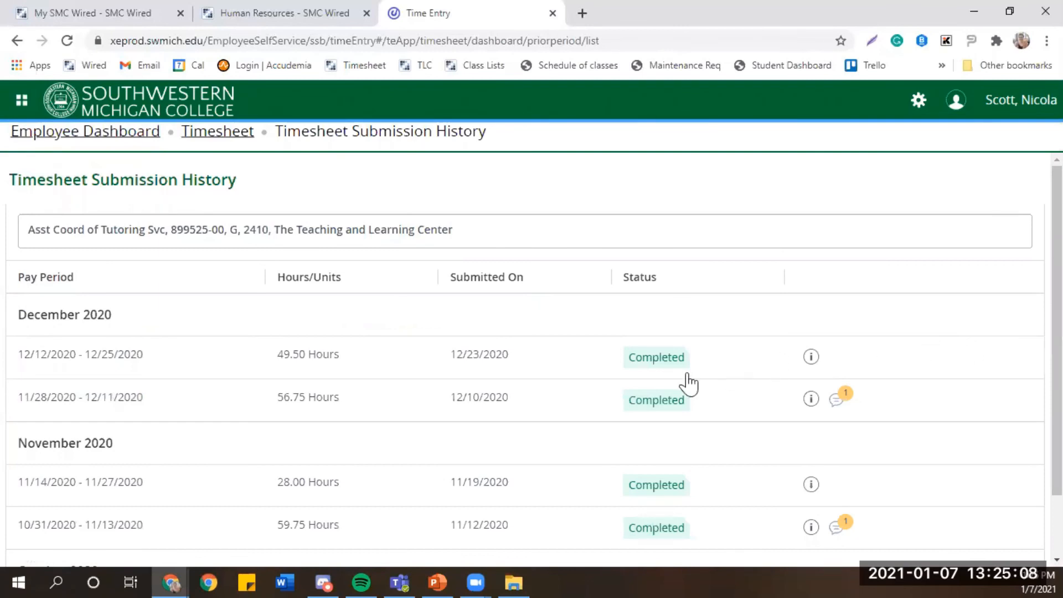
scroll(659, 397, down, 1)
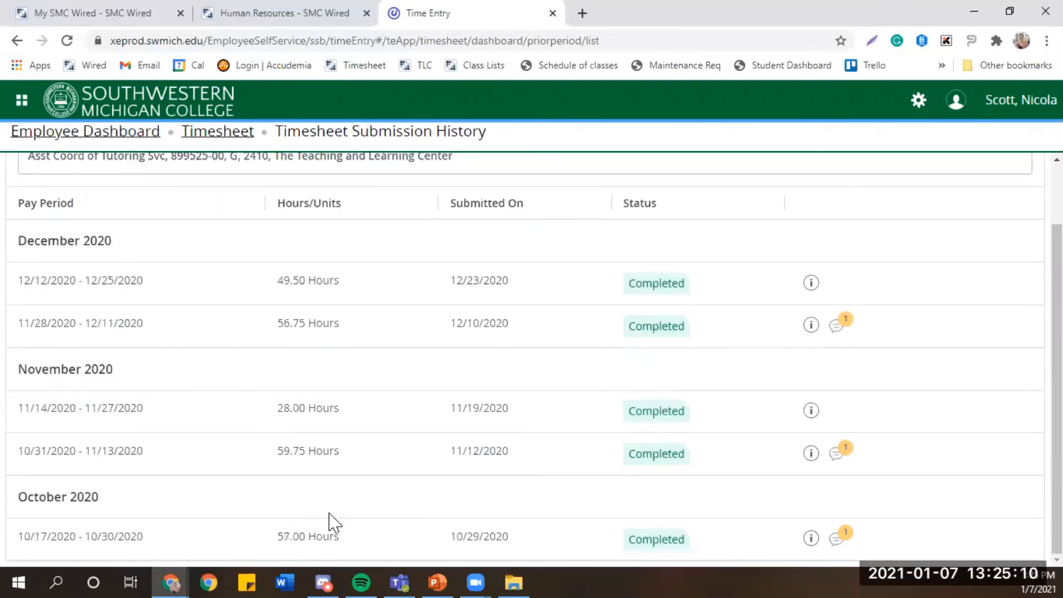
scroll(332, 523, up, 1)
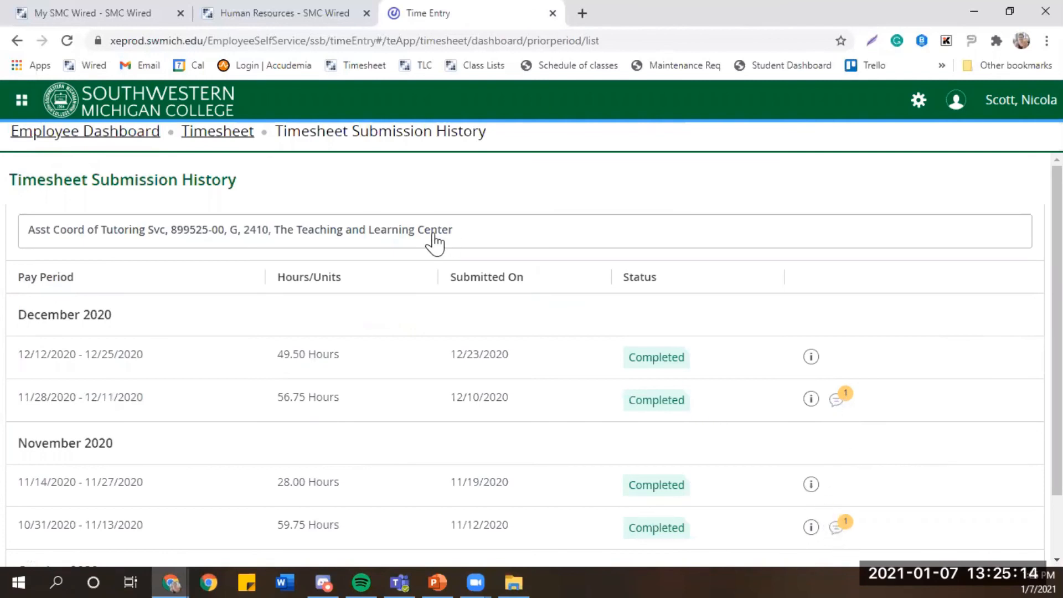
click(837, 526)
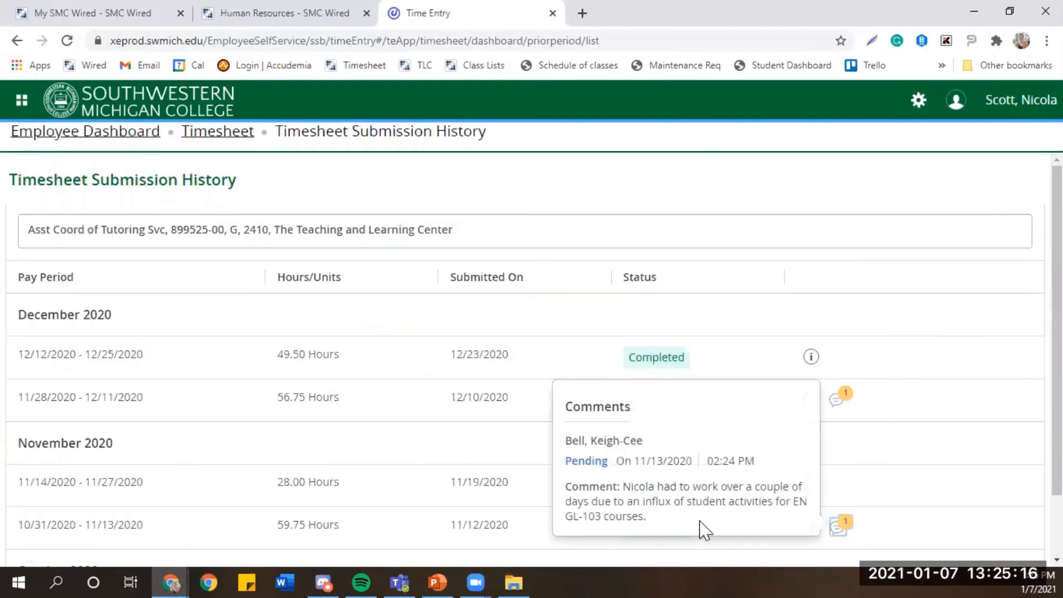
click(893, 466)
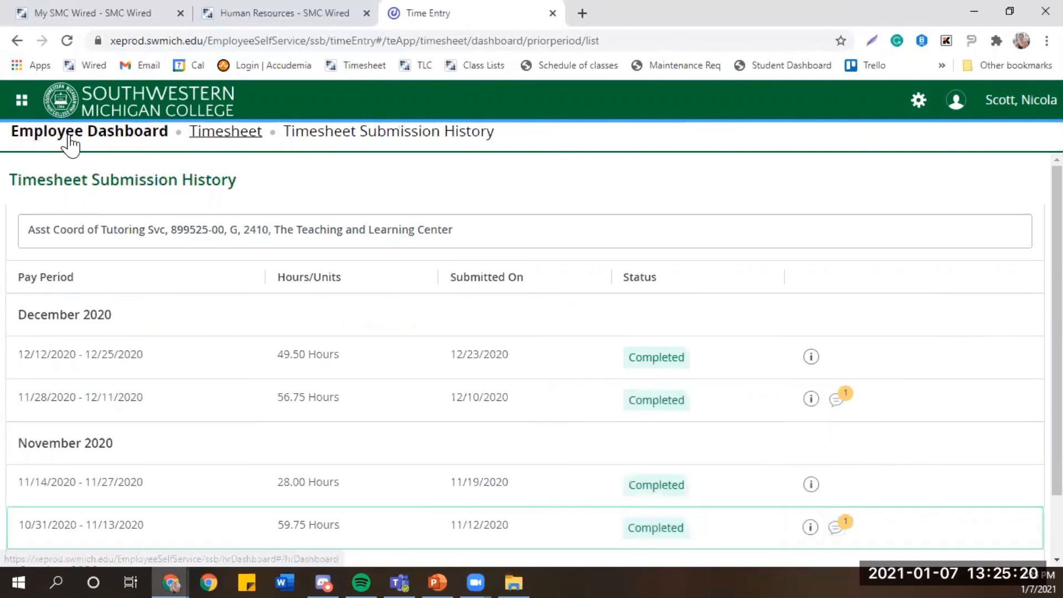
Step: Return to the Employee Dashboard and look over its leave balances, pay information and activities
click(69, 143)
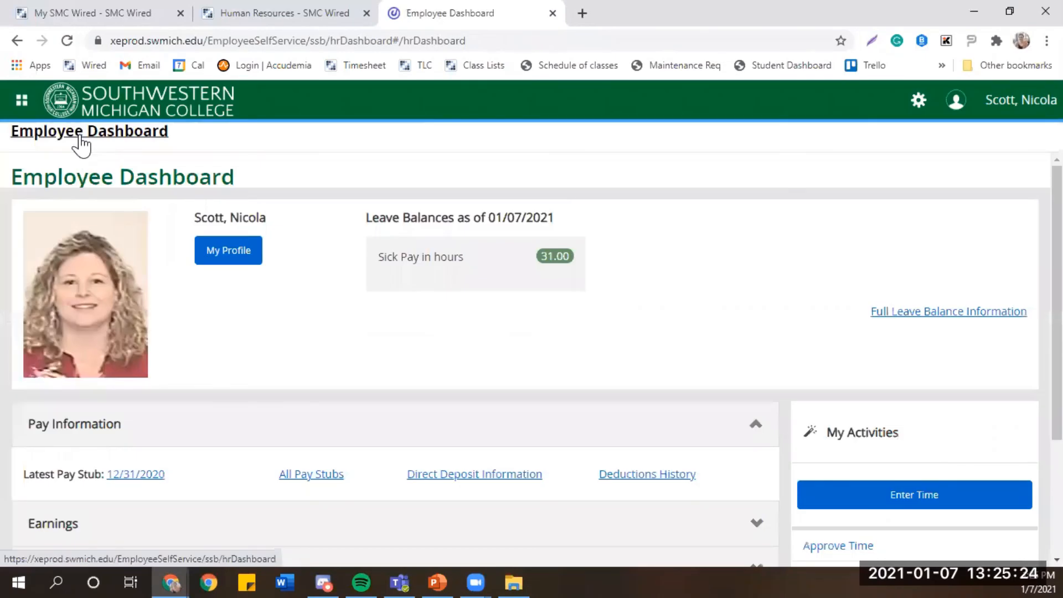
scroll(759, 313, down, 3)
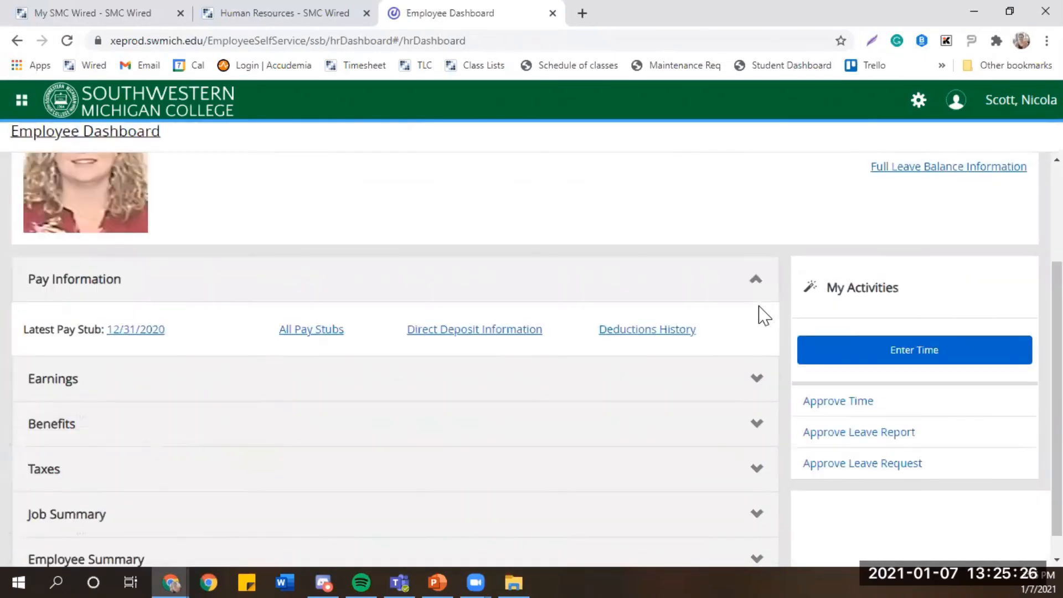
scroll(760, 314, up, 3)
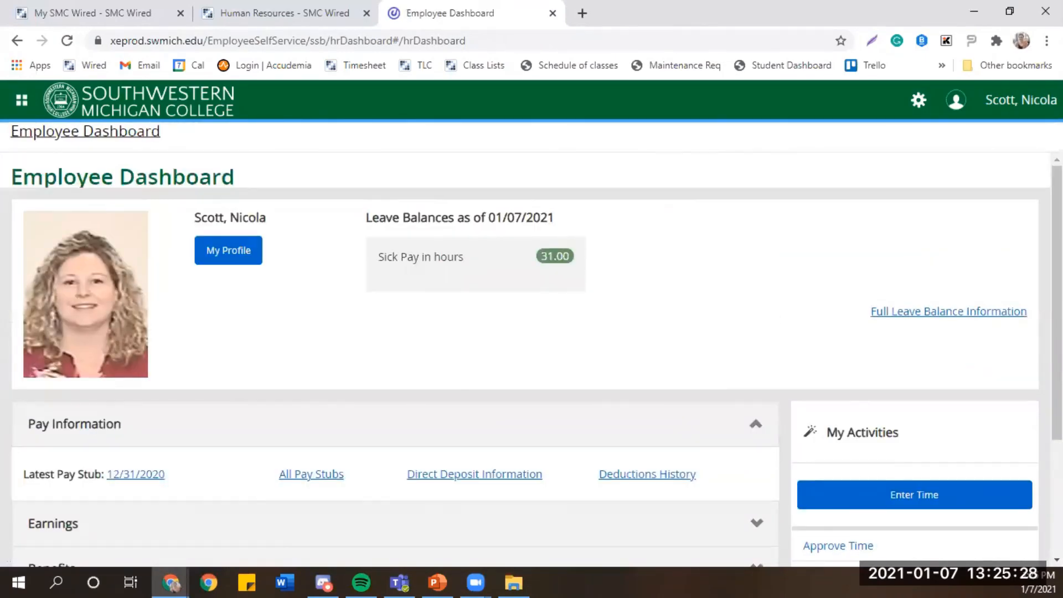